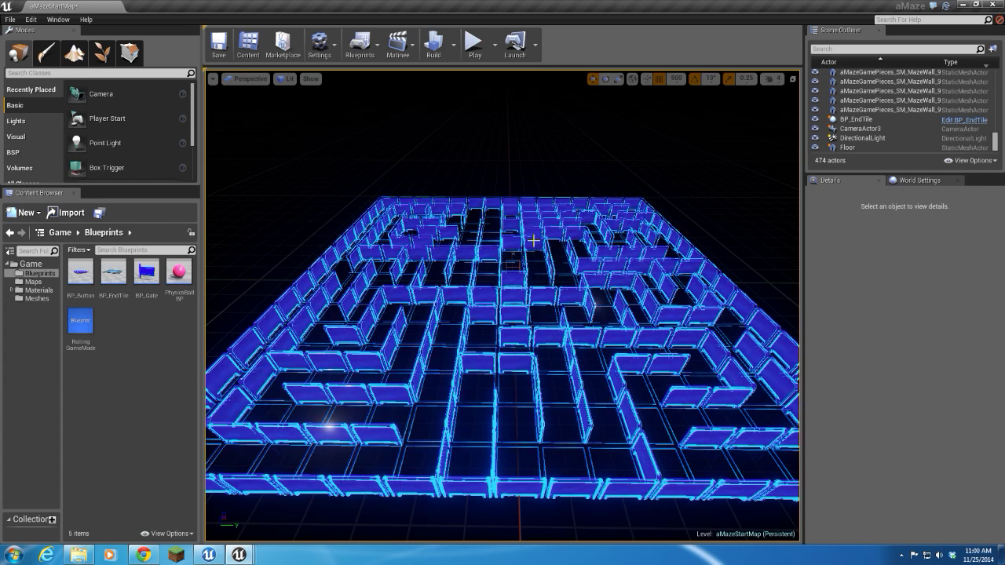
# Create a new Matinee and move its editor window fully into view.
pyautogui.click(412, 52)
pyautogui.click(412, 74)
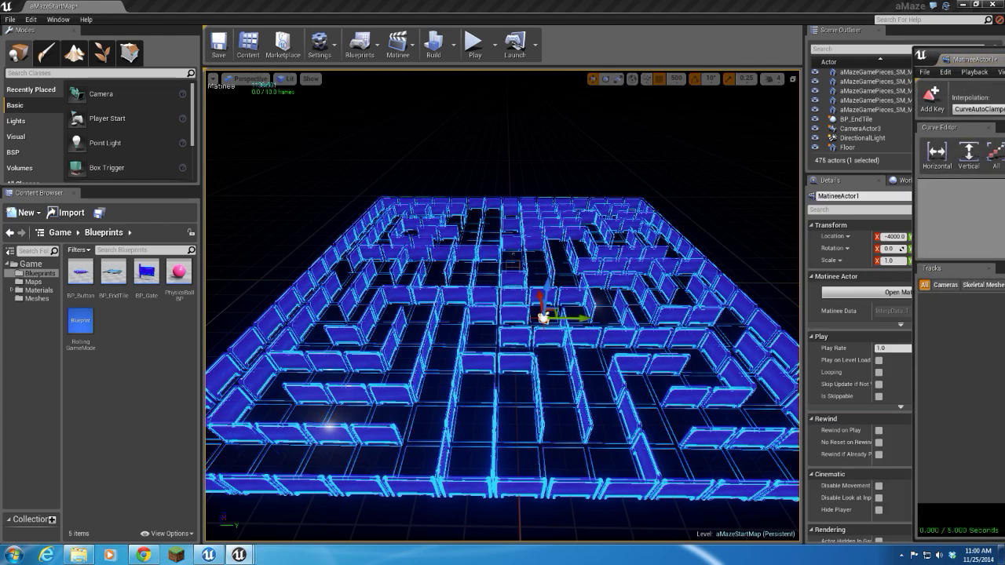
pyautogui.moveTo(962, 53); pyautogui.dragTo(406, 40)
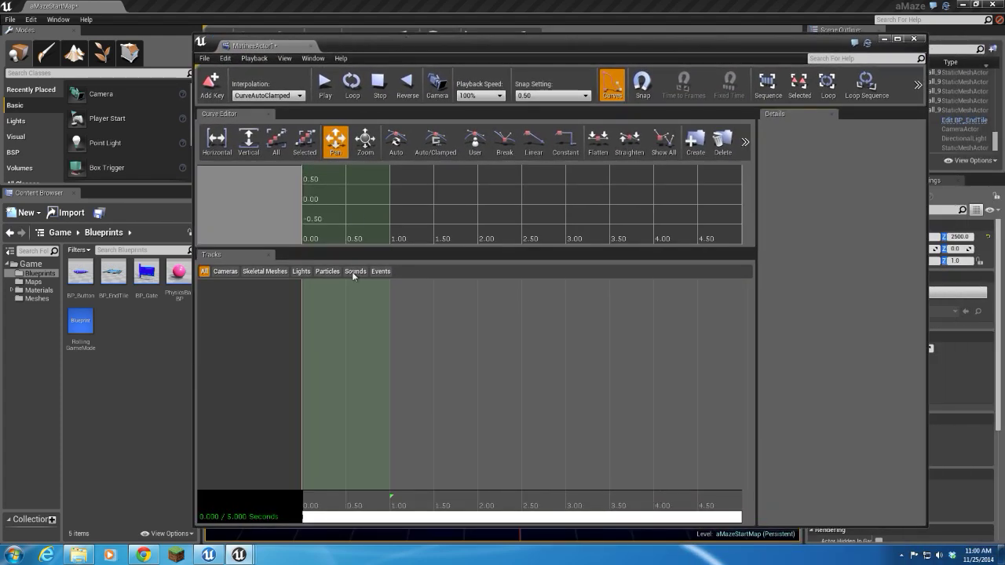
# Extend the Matinee sequence and its loop section to about 29.9 seconds, and return the playhead to 0.
pyautogui.scroll(-5, 429, 463)
pyautogui.scroll(-4, 430, 461)
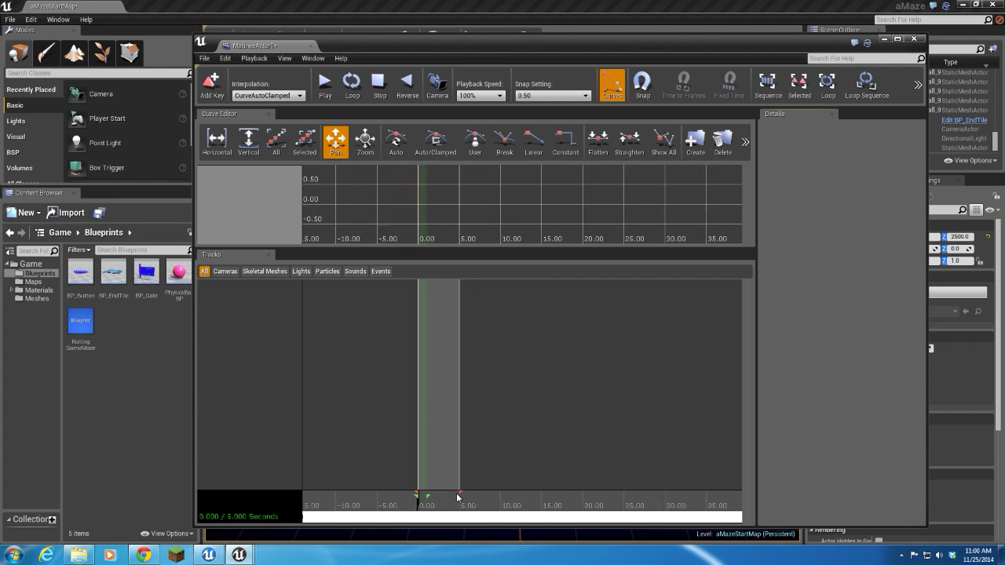
pyautogui.click(461, 496)
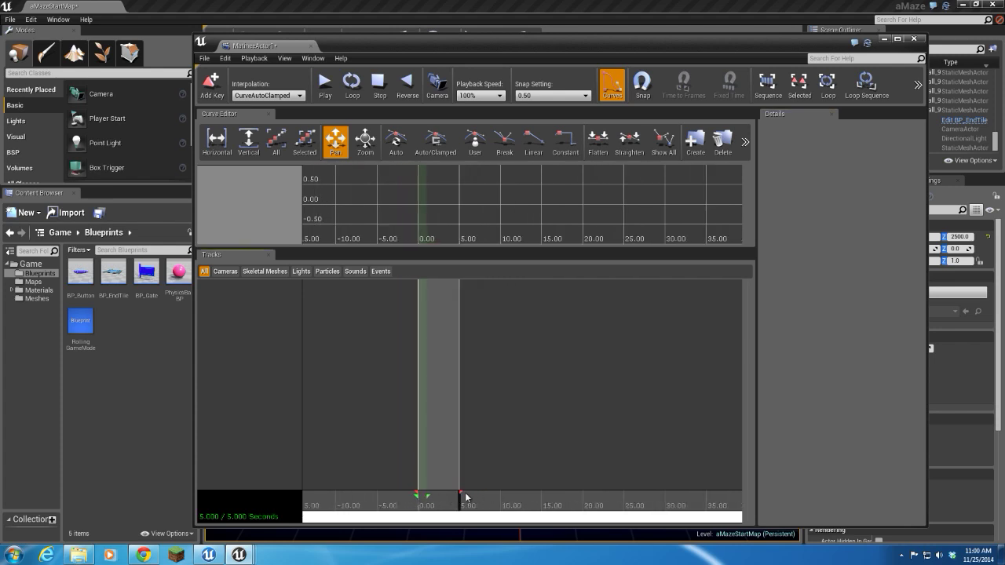
pyautogui.moveTo(460, 493); pyautogui.dragTo(666, 509)
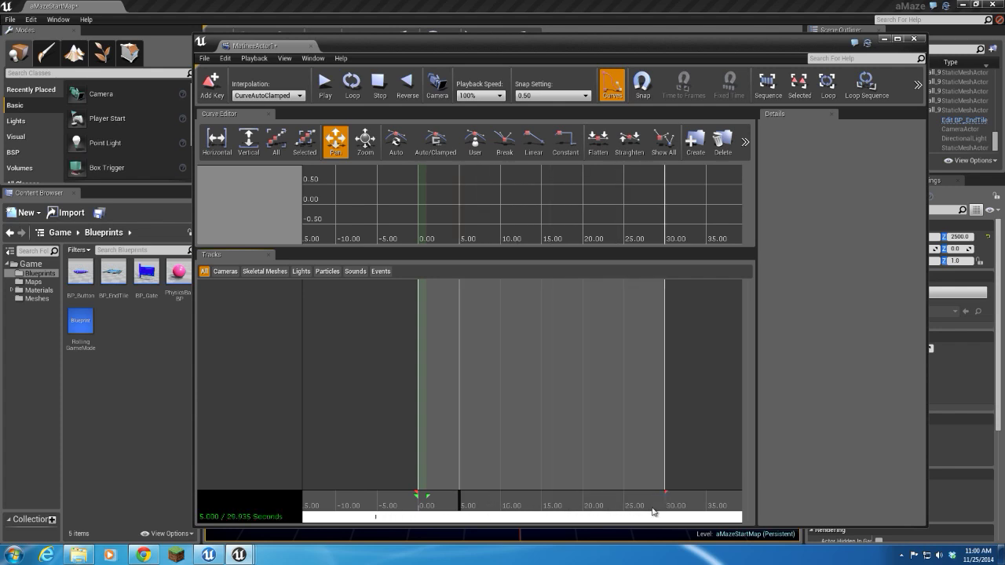
pyautogui.moveTo(427, 495); pyautogui.dragTo(478, 515)
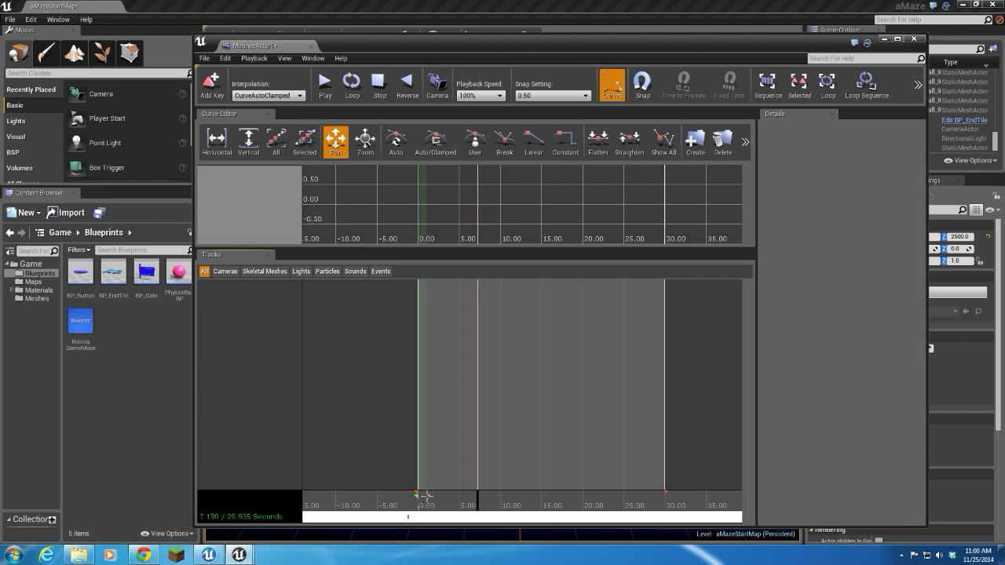
pyautogui.moveTo(424, 495); pyautogui.dragTo(661, 510)
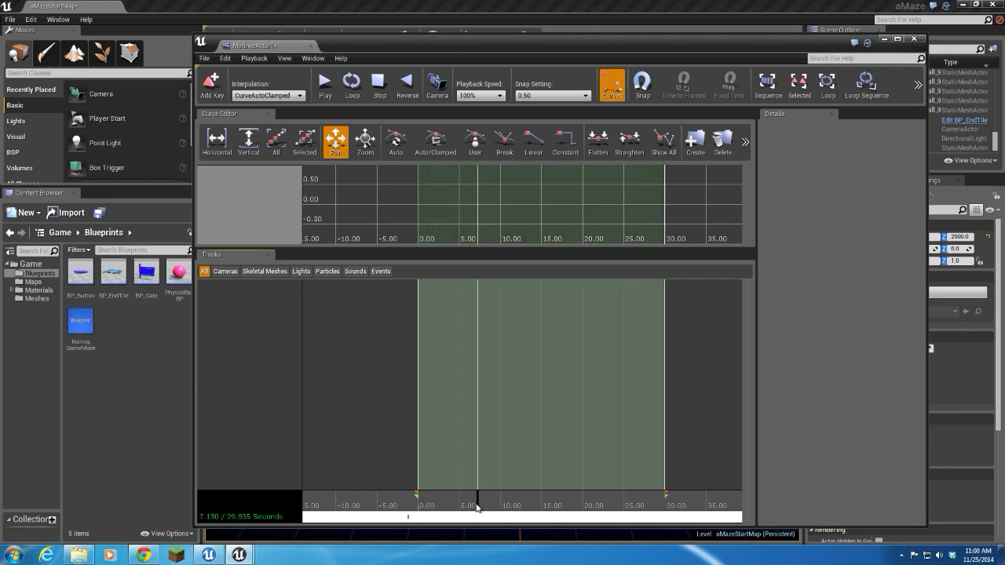
pyautogui.moveTo(477, 506); pyautogui.dragTo(416, 506)
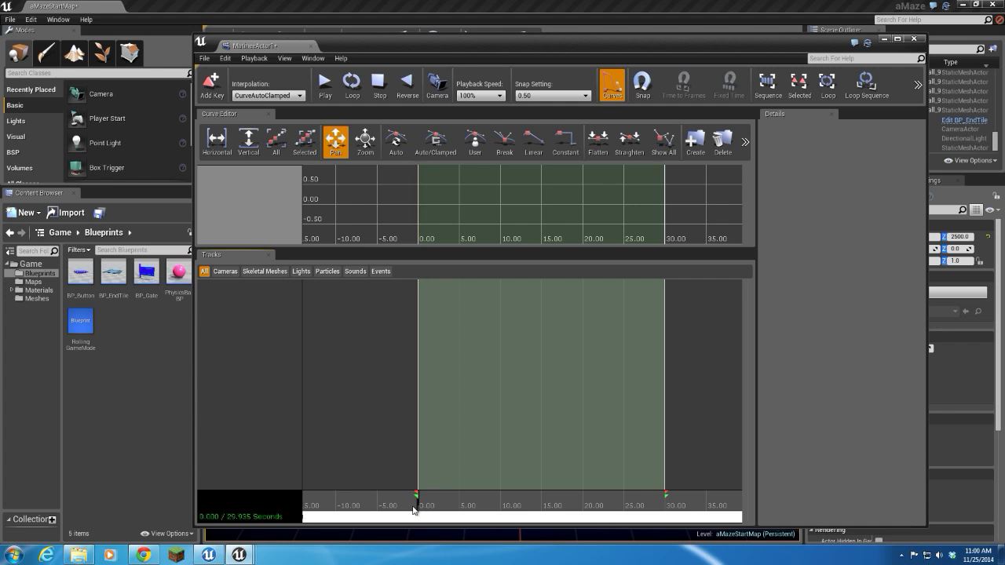
# Add a new camera group named MainMenuCamera to the Matinee tracks.
pyautogui.rightClick(247, 310)
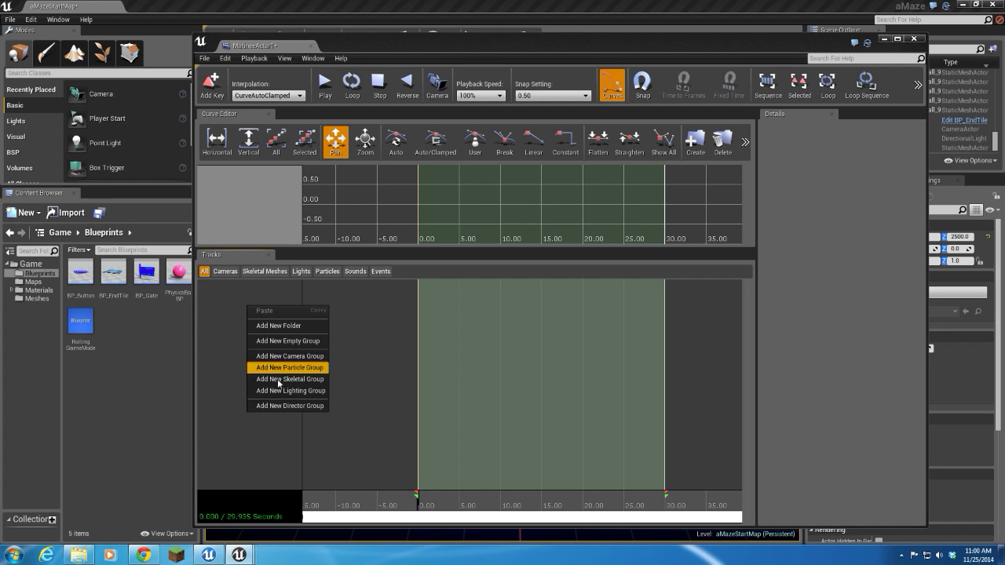
pyautogui.click(286, 357)
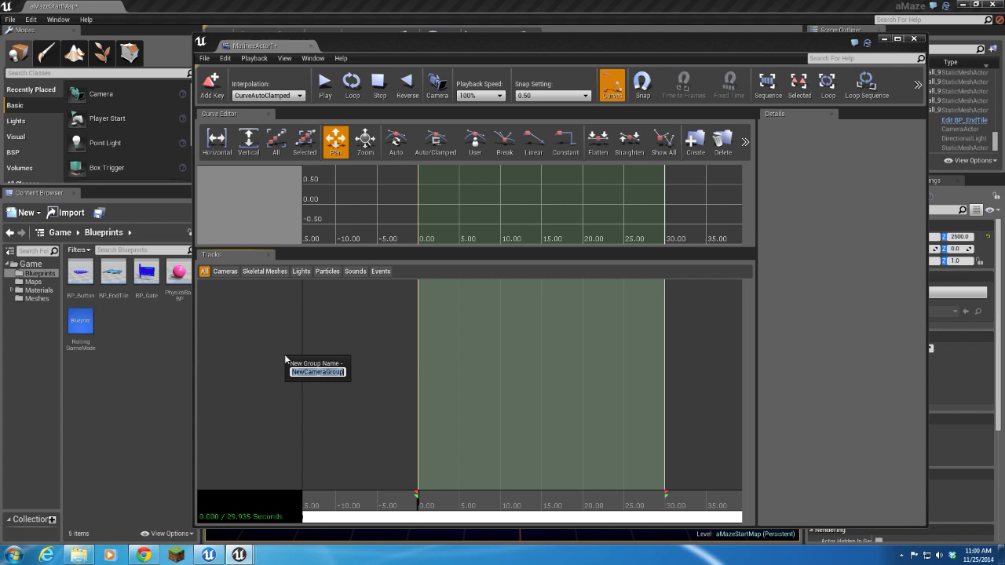
pyautogui.write('MainMenu')
pyautogui.write('Camera')
pyautogui.press('Return')
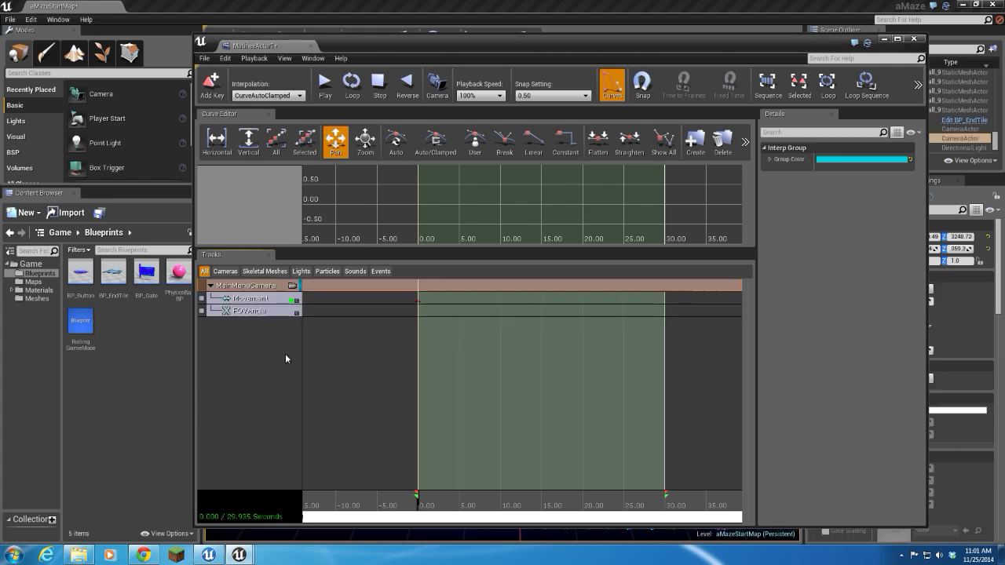
# Select the Movement track's key at 0 seconds and tilt the camera slightly down so its view frames the maze's near wall.
pyautogui.click(262, 303)
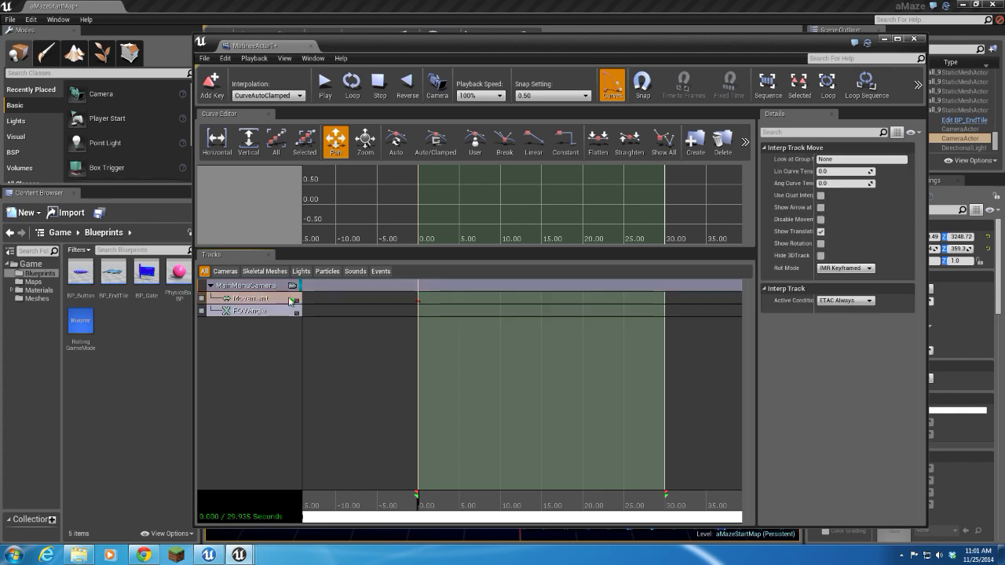
pyautogui.click(417, 300)
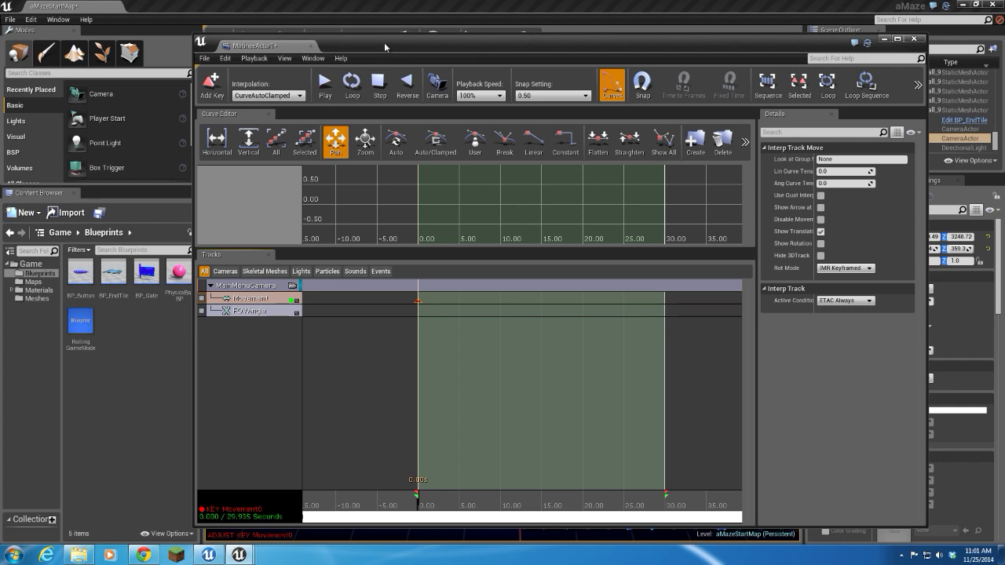
pyautogui.moveTo(385, 47); pyautogui.dragTo(497, 70)
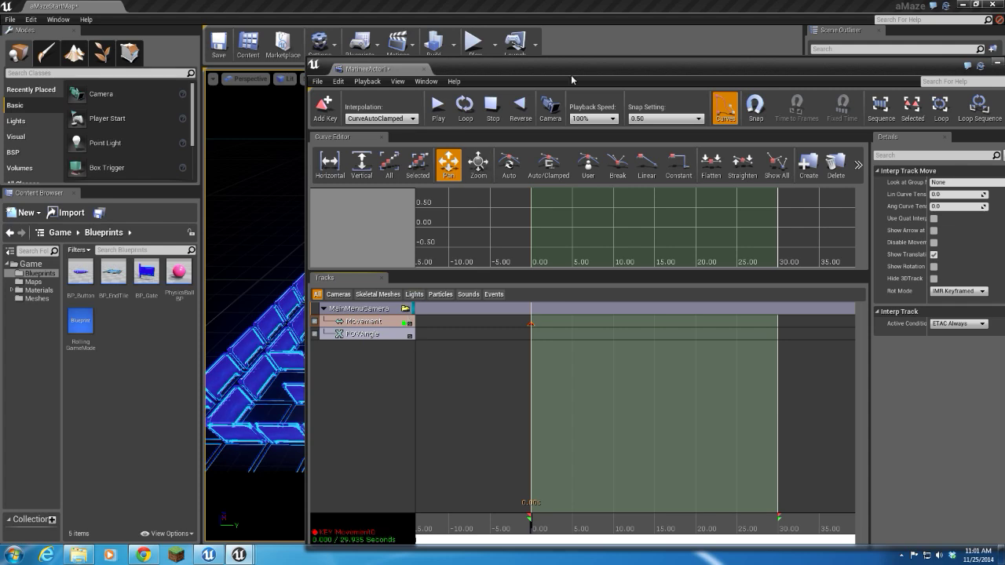
pyautogui.moveTo(562, 72); pyautogui.dragTo(1004, 80)
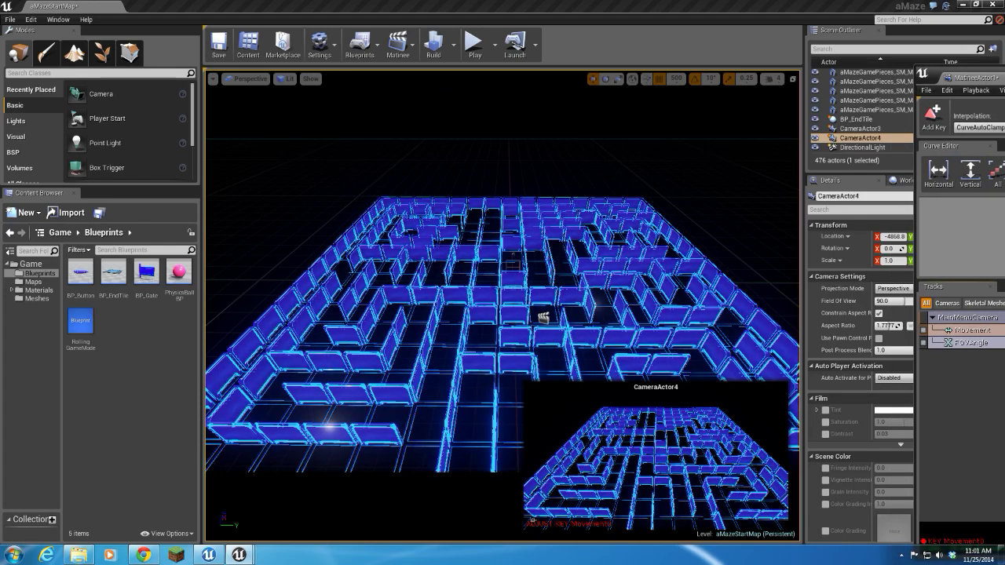
pyautogui.moveTo(502, 298); pyautogui.dragTo(502, 328, button='right')
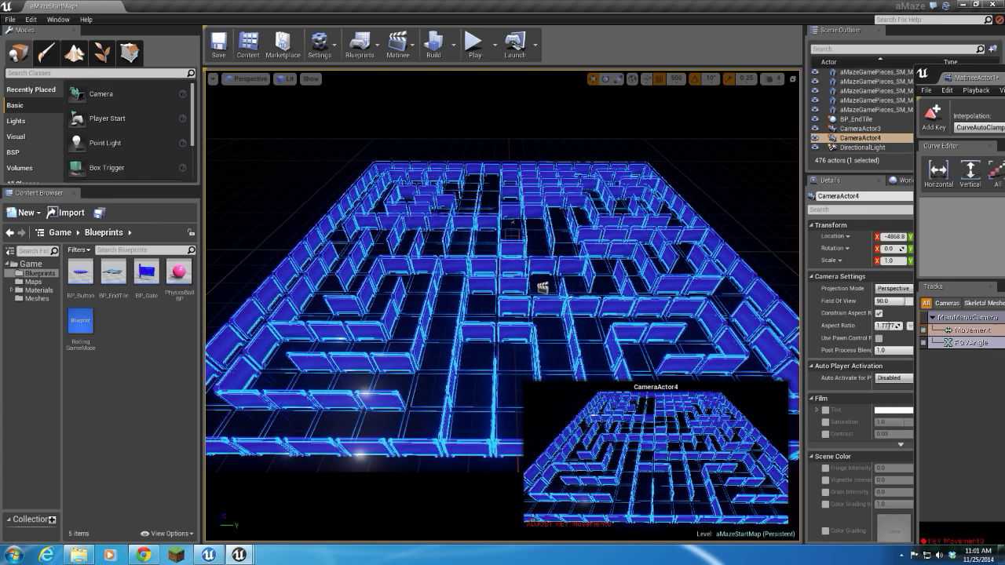
# Add a Movement key at about 7.5 seconds on the MainMenuCamera group.
pyautogui.moveTo(1004, 74); pyautogui.dragTo(538, 61)
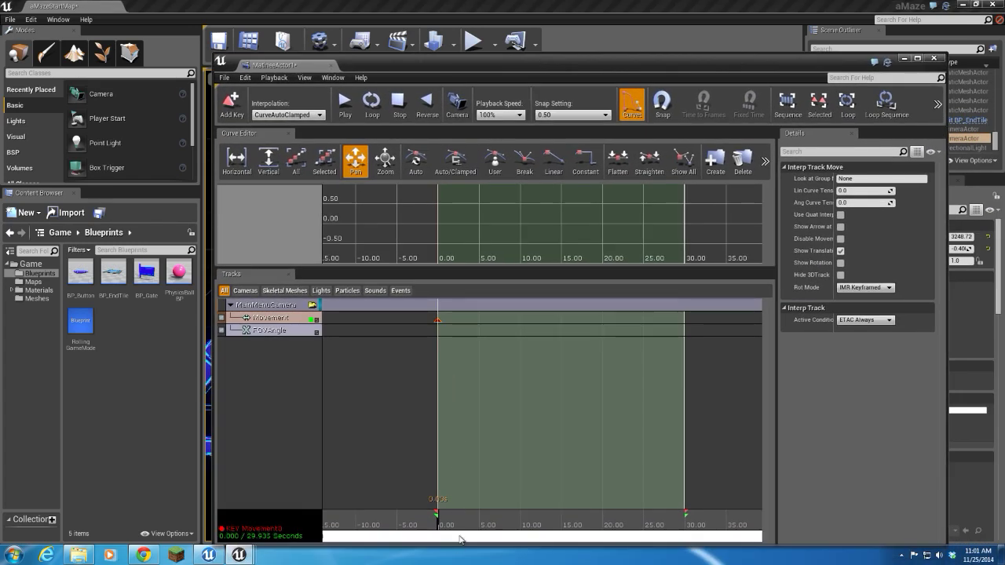
pyautogui.moveTo(439, 528); pyautogui.dragTo(502, 531)
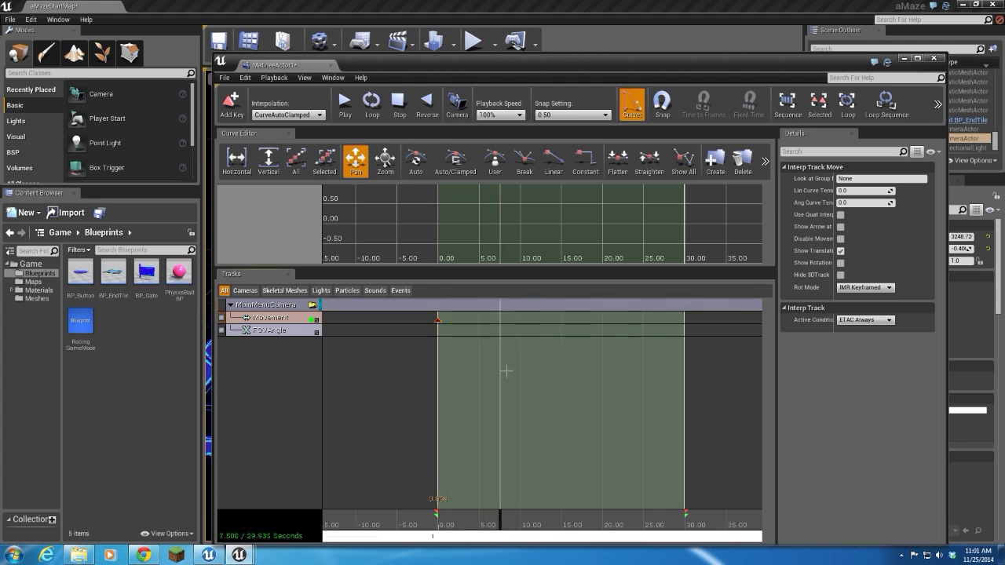
pyautogui.press('Return')
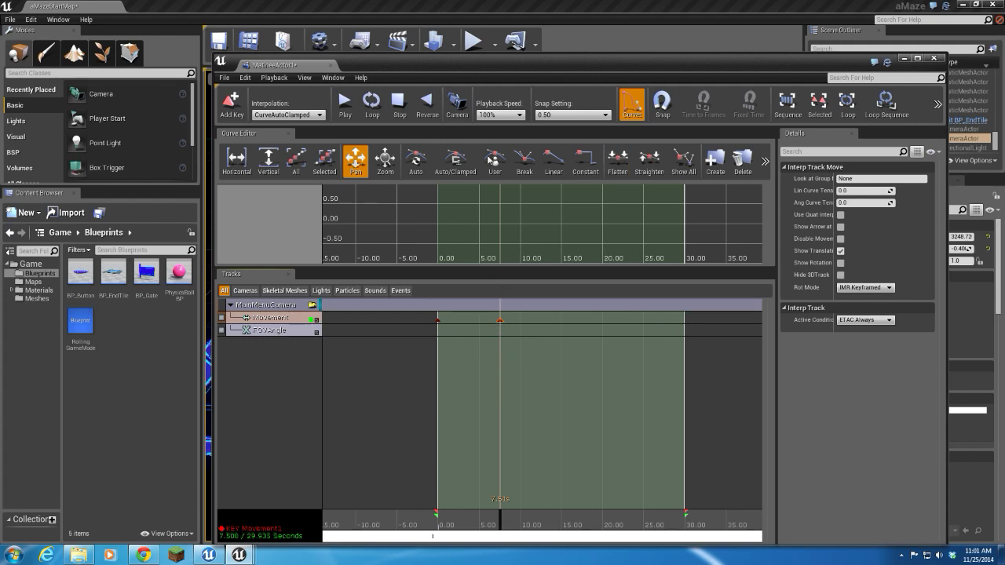
# Reposition the camera for the 7.5-second key to about X -62, Y 4122, Z 2424, looking down across the maze from its side.
pyautogui.moveTo(494, 71); pyautogui.dragTo(1004, 50)
pyautogui.moveTo(623, 281); pyautogui.dragTo(471, 252, button='right')
pyautogui.press('d')
pyautogui.press('w')
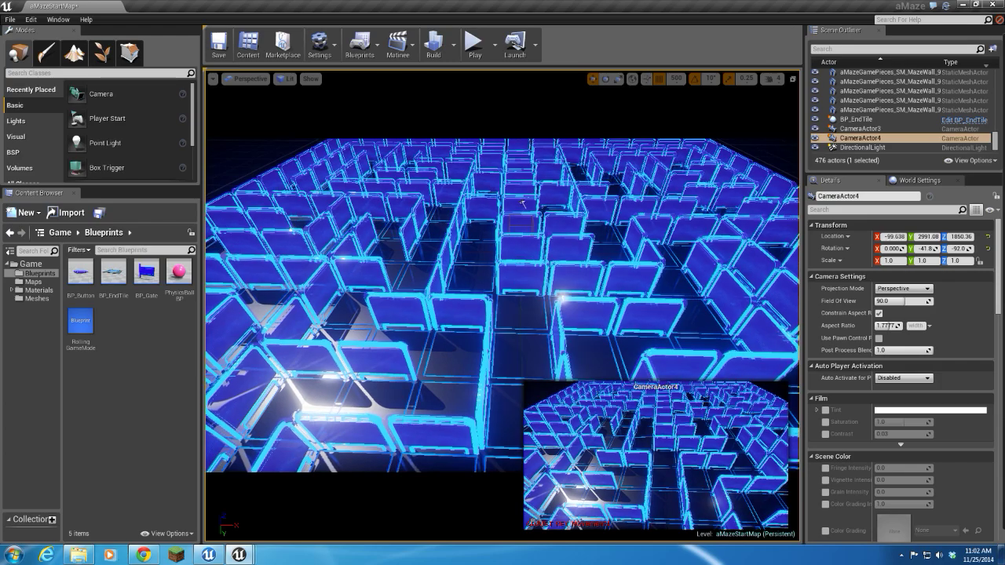
pyautogui.press('s')
pyautogui.moveTo(503, 271); pyautogui.dragTo(509, 288, button='right')
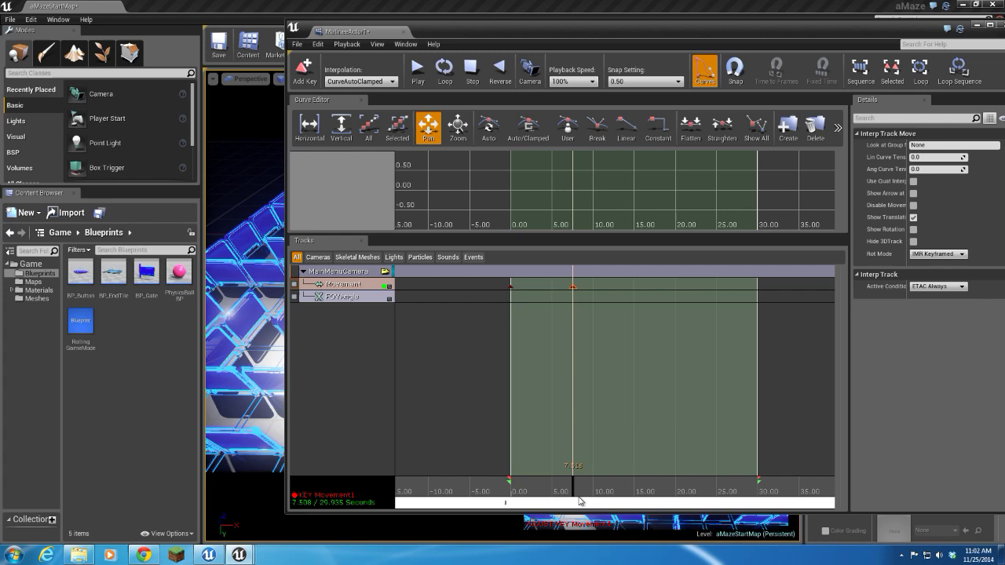
# Add a Movement key at about 14.95 seconds on the MainMenuCamera group.
pyautogui.click(572, 490)
pyautogui.moveTo(571, 490)
pyautogui.mouseDown()
pyautogui.moveTo(525, 491)
pyautogui.moveTo(574, 488)
pyautogui.mouseUp()
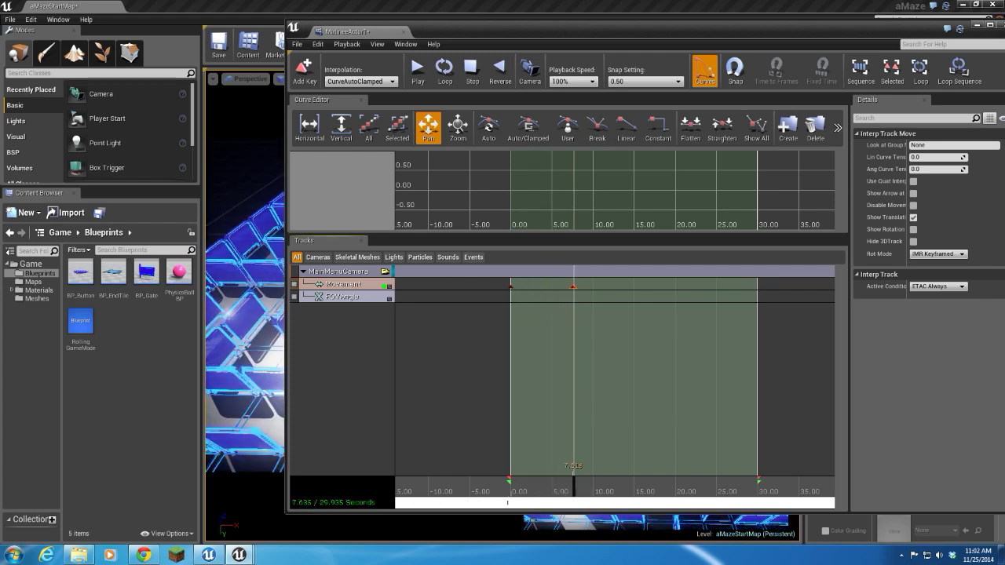
pyautogui.moveTo(310, 23); pyautogui.dragTo(990, 24)
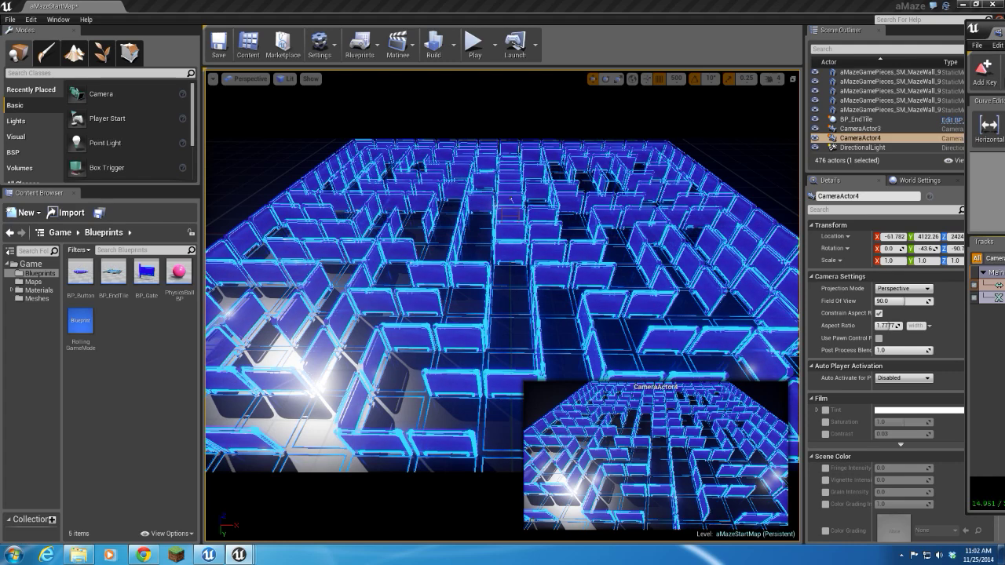
pyautogui.moveTo(1004, 32); pyautogui.dragTo(569, 21)
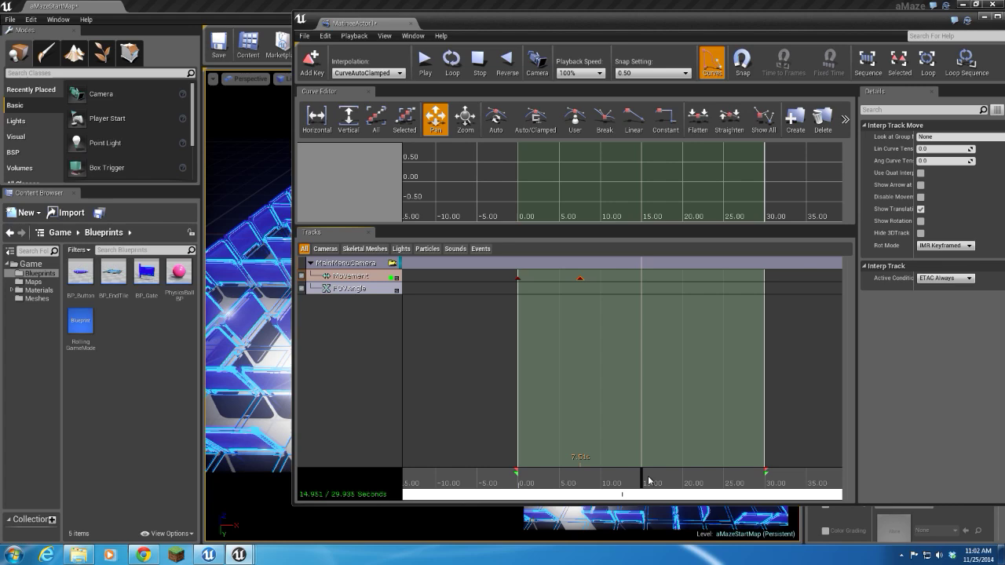
pyautogui.press('Return')
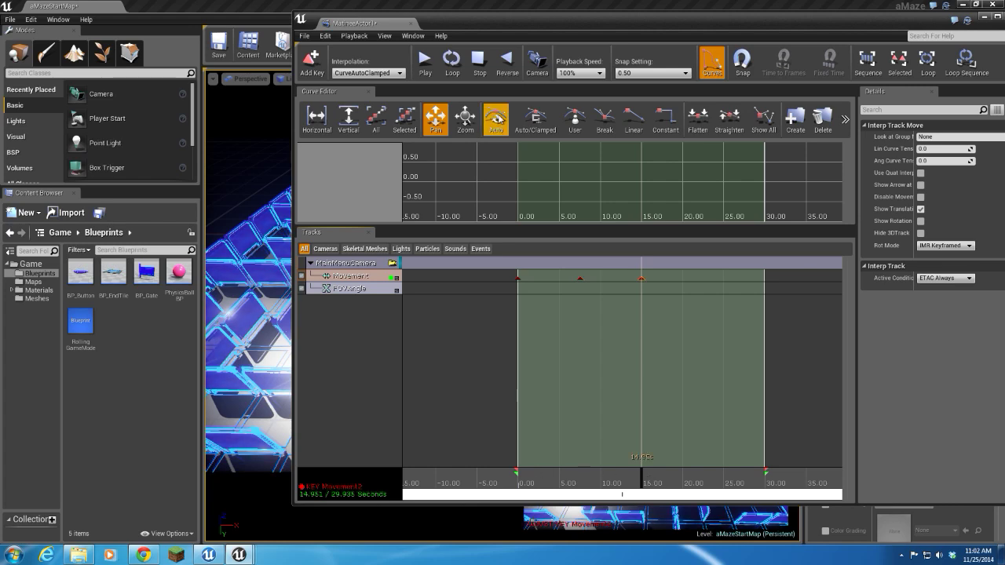
# Reposition the camera for the 15-second key to about X 3402, Y 92, Z 1574, looking back over the maze from its far end.
pyautogui.moveTo(486, 25); pyautogui.dragTo(1004, 24)
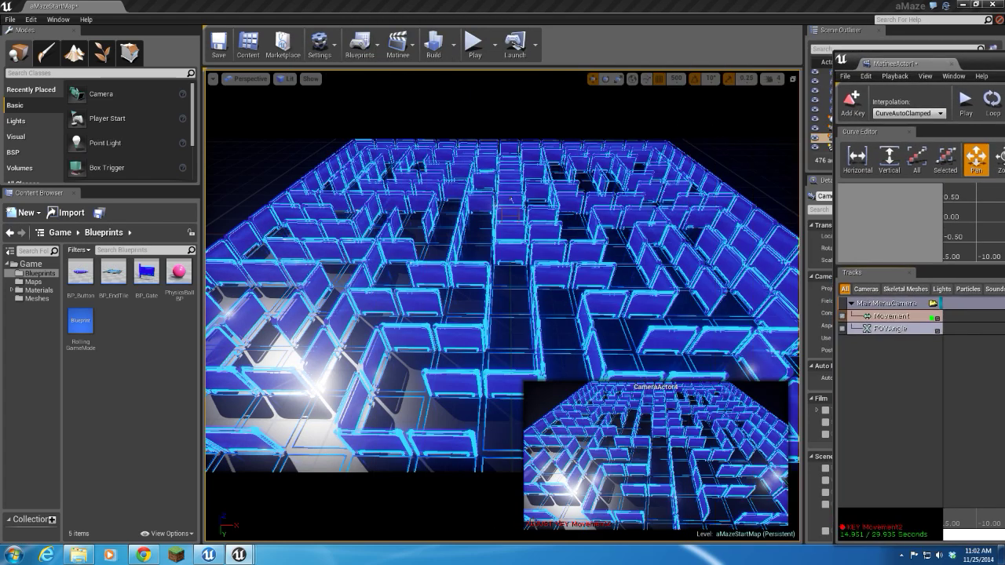
pyautogui.press('d')
pyautogui.moveTo(587, 233); pyautogui.dragTo(362, 229, button='right')
pyautogui.press('w')
pyautogui.moveTo(456, 232); pyautogui.dragTo(457, 239, button='right')
pyautogui.moveTo(598, 241); pyautogui.dragTo(597, 241, button='right')
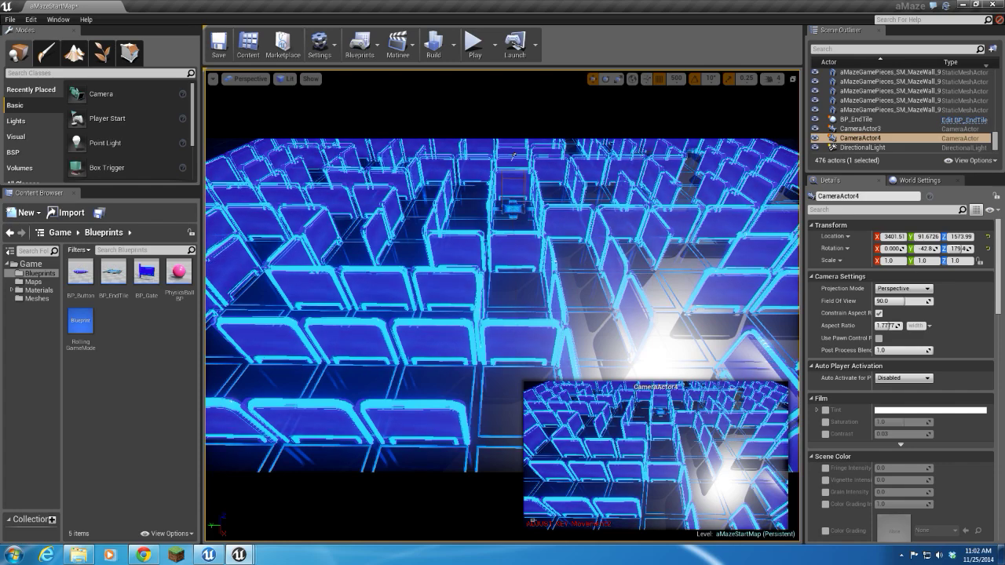
# Add a Movement key at about 21.6 seconds on the MainMenuCamera group.
pyautogui.moveTo(1004, 41); pyautogui.dragTo(407, 28)
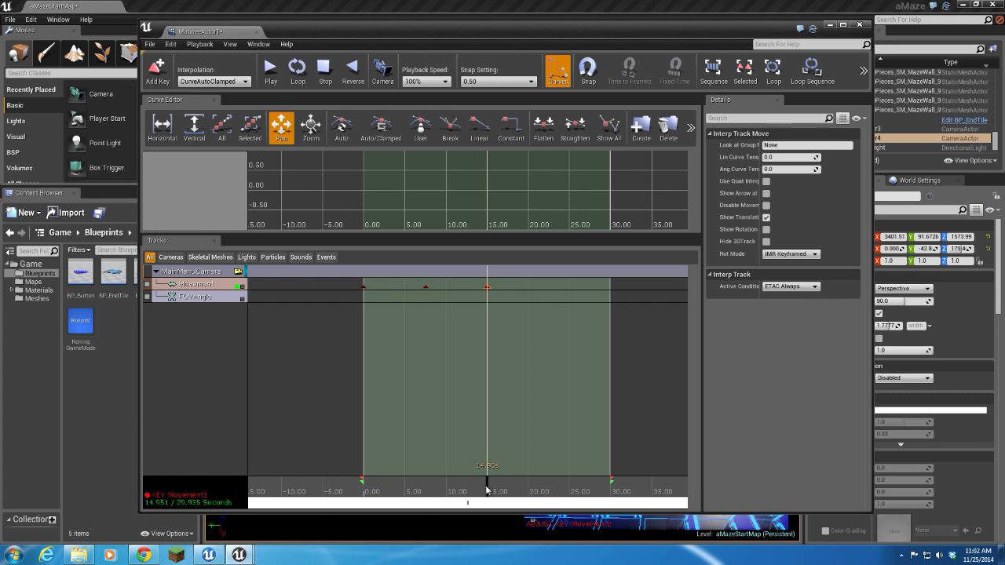
pyautogui.moveTo(486, 491); pyautogui.dragTo(531, 493)
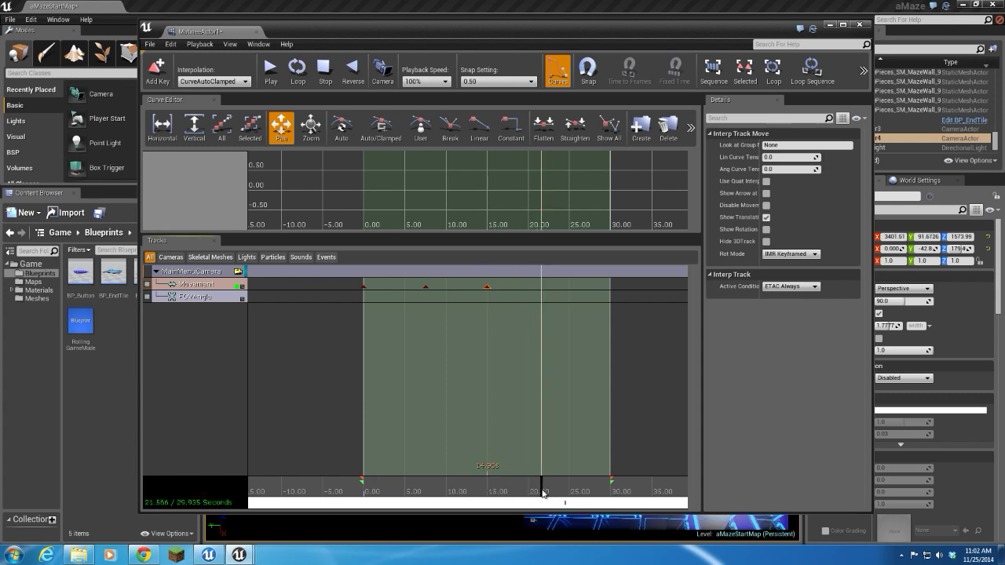
pyautogui.press('Return')
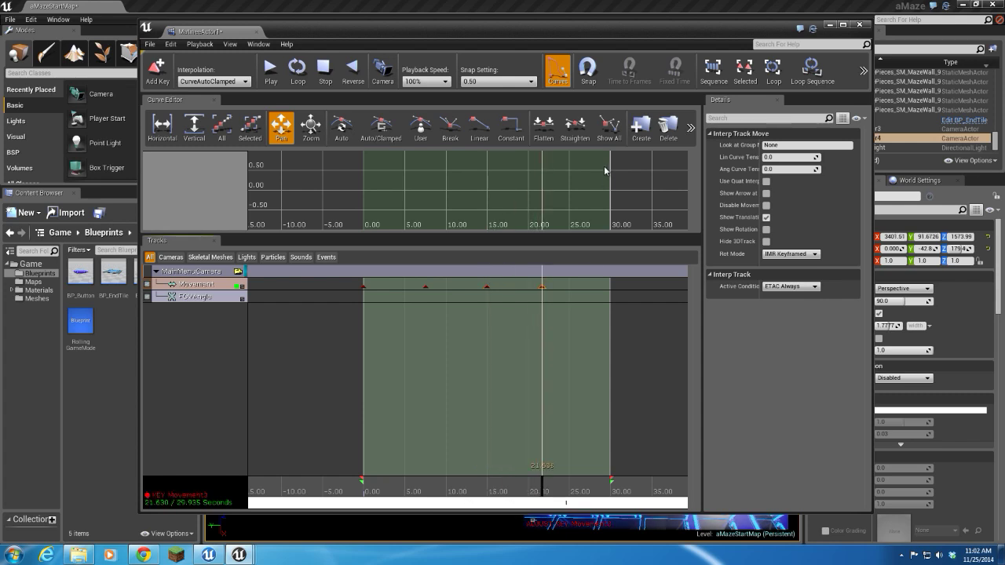
# Reposition the camera for the 21.6-second key to about X 104, Y -2800, Z 3306, looking down at the maze from its remaining side.
pyautogui.moveTo(382, 29); pyautogui.dragTo(1004, 42)
pyautogui.moveTo(652, 281); pyautogui.dragTo(438, 310, button='right')
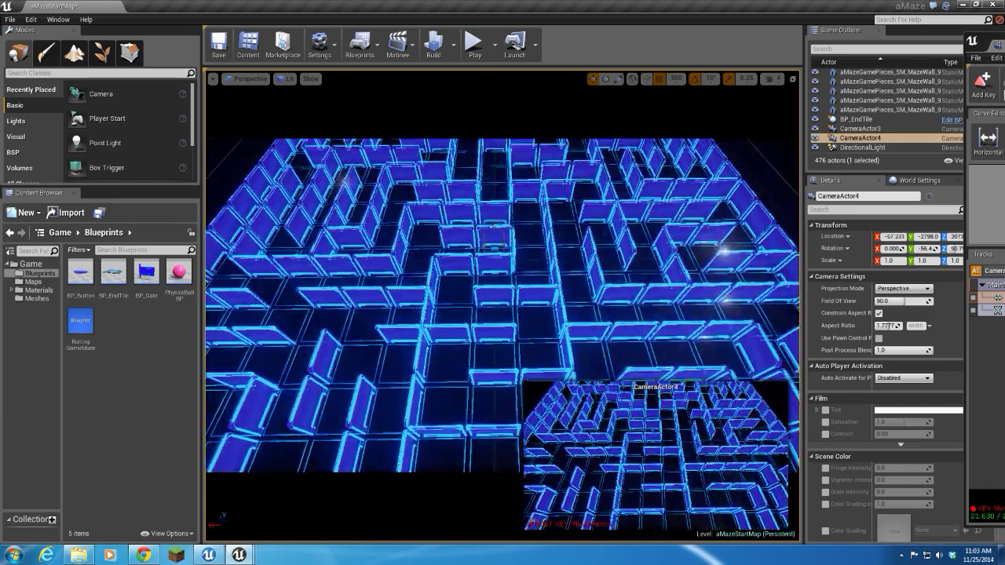
pyautogui.moveTo(645, 343); pyautogui.dragTo(645, 333, button='right')
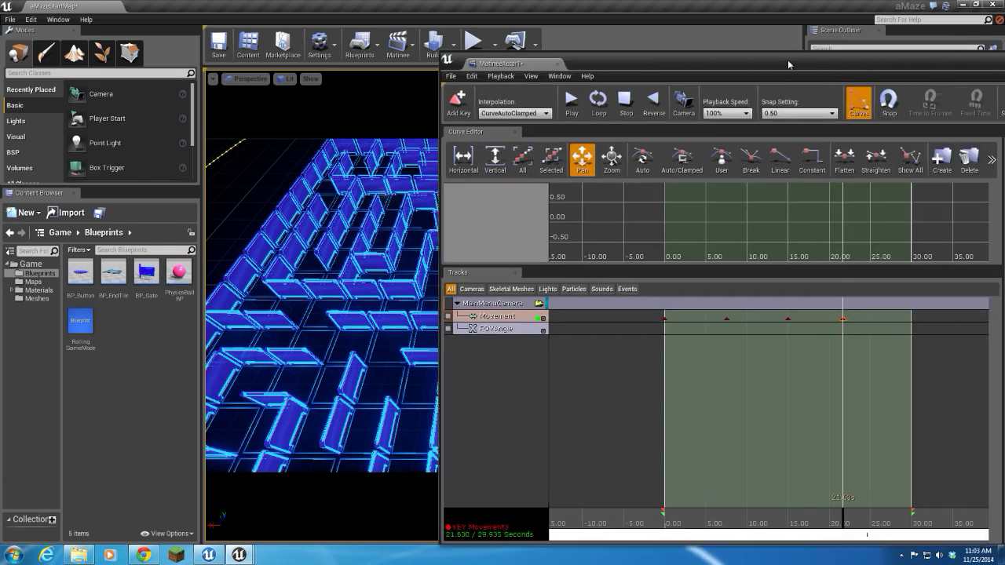
# Add a Movement key at the end of the sequence, at about 29.9 seconds.
pyautogui.moveTo(793, 34); pyautogui.dragTo(450, 42)
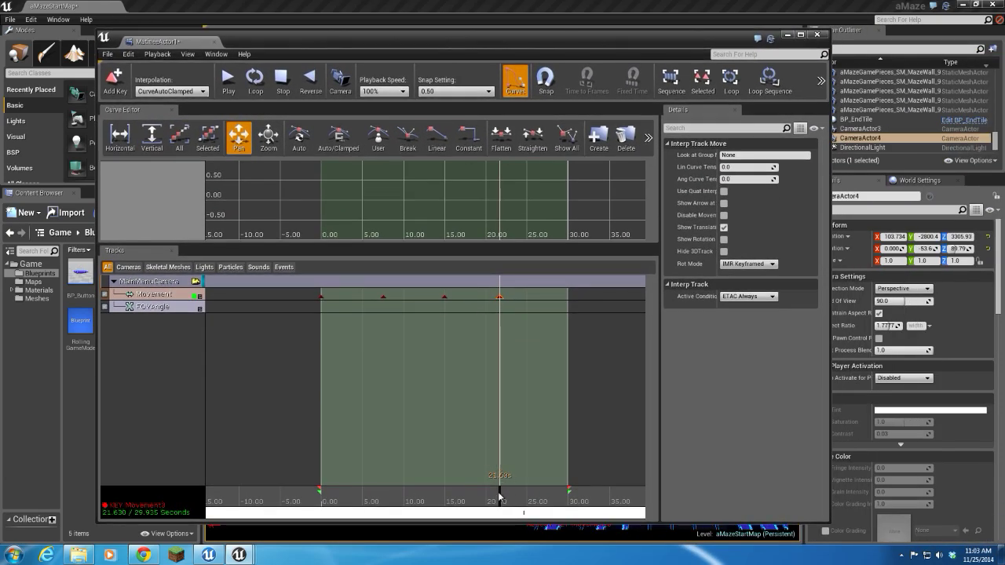
pyautogui.moveTo(500, 495); pyautogui.dragTo(568, 490)
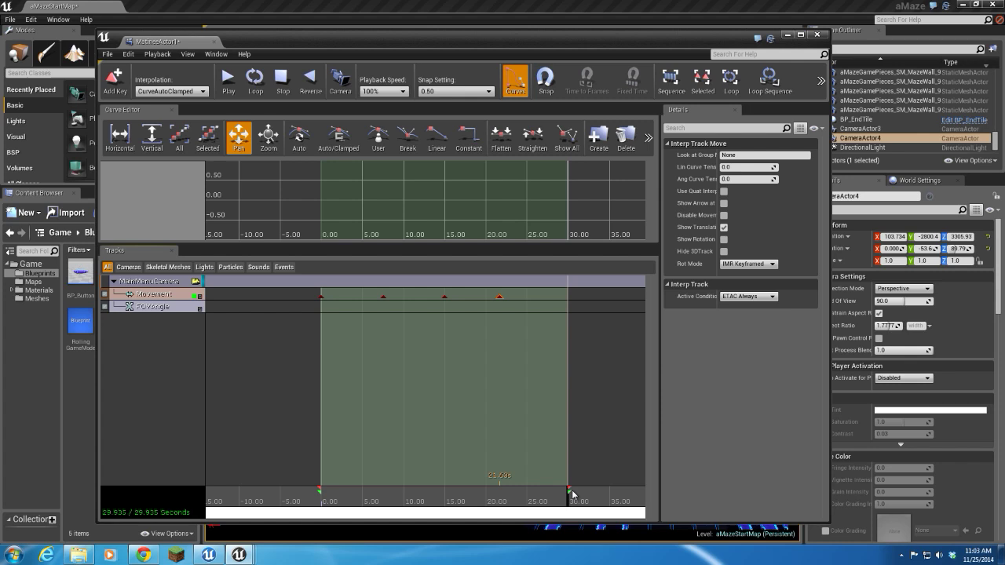
pyautogui.press('Return')
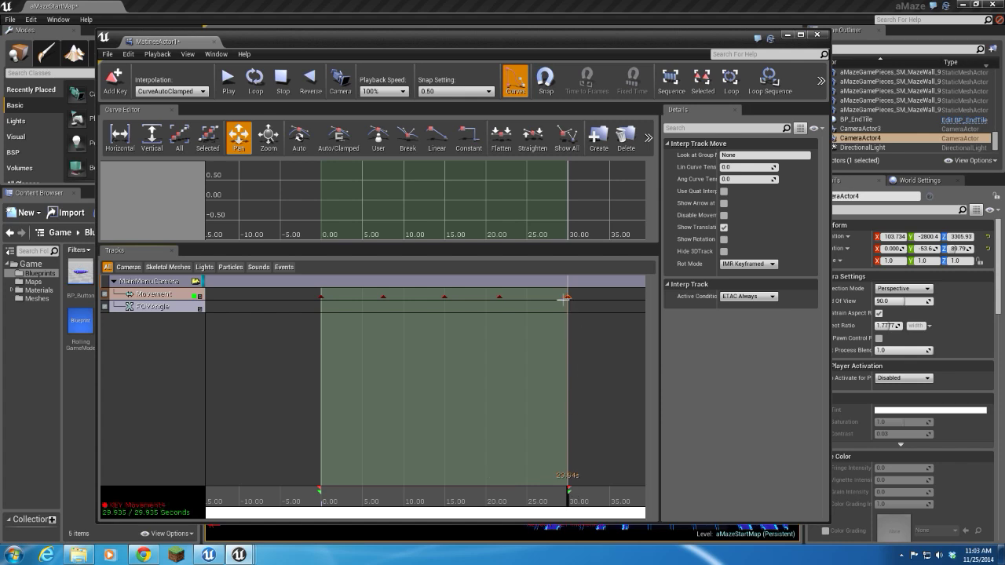
# Copy the camera location from the Movement key at 0 seconds to the final key at about 29.9 seconds.
pyautogui.click(320, 297)
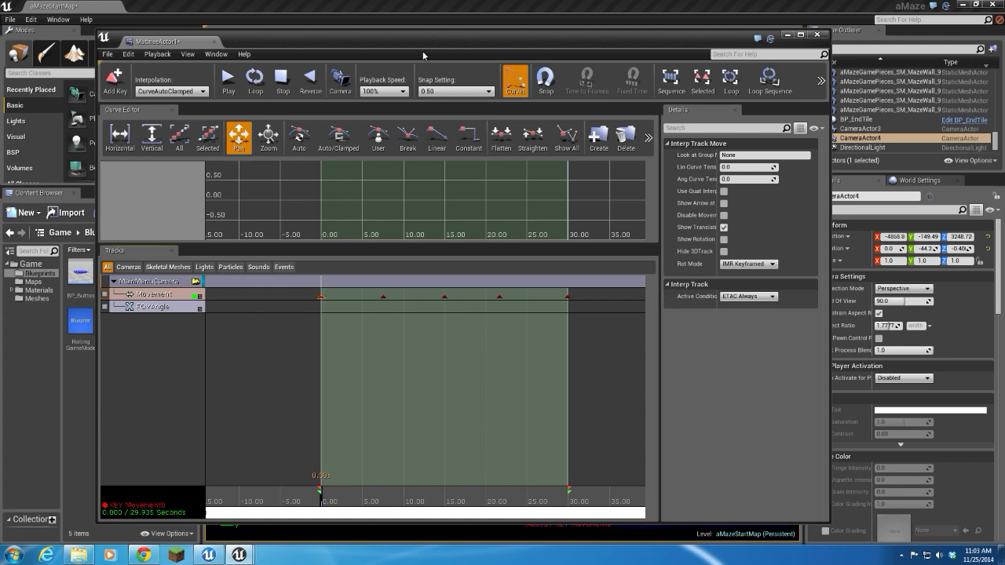
pyautogui.moveTo(417, 45); pyautogui.dragTo(361, 45)
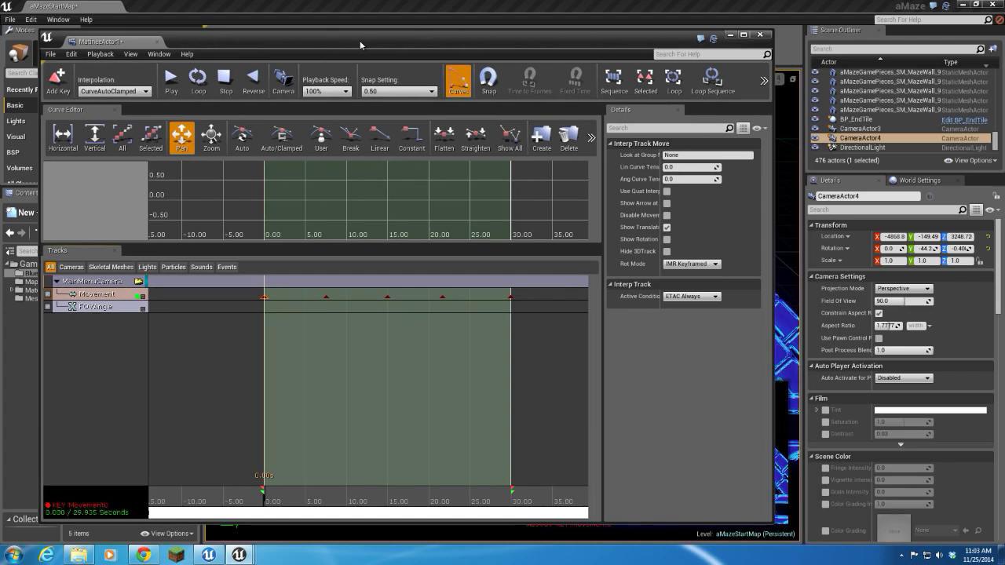
pyautogui.click(834, 238)
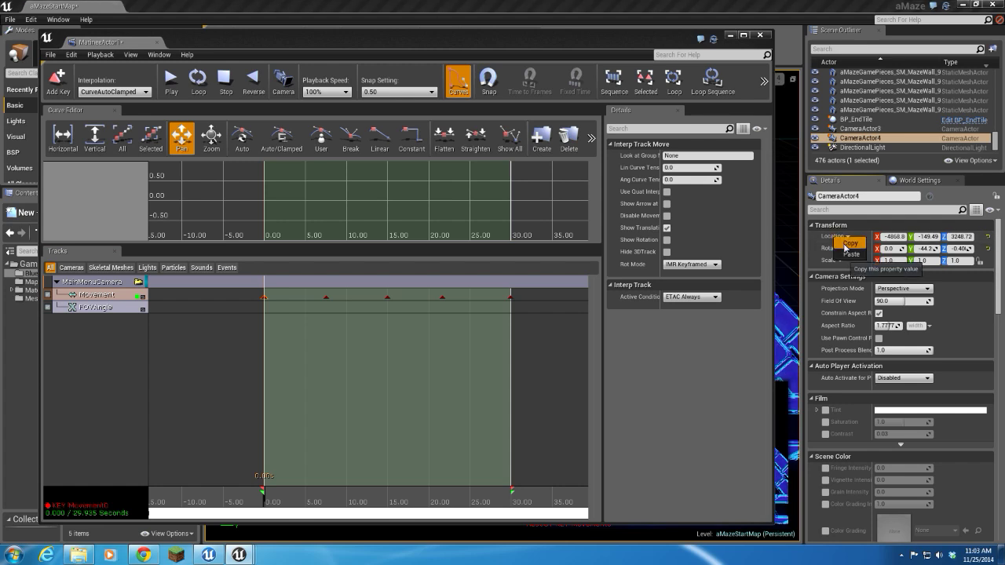
pyautogui.click(512, 298)
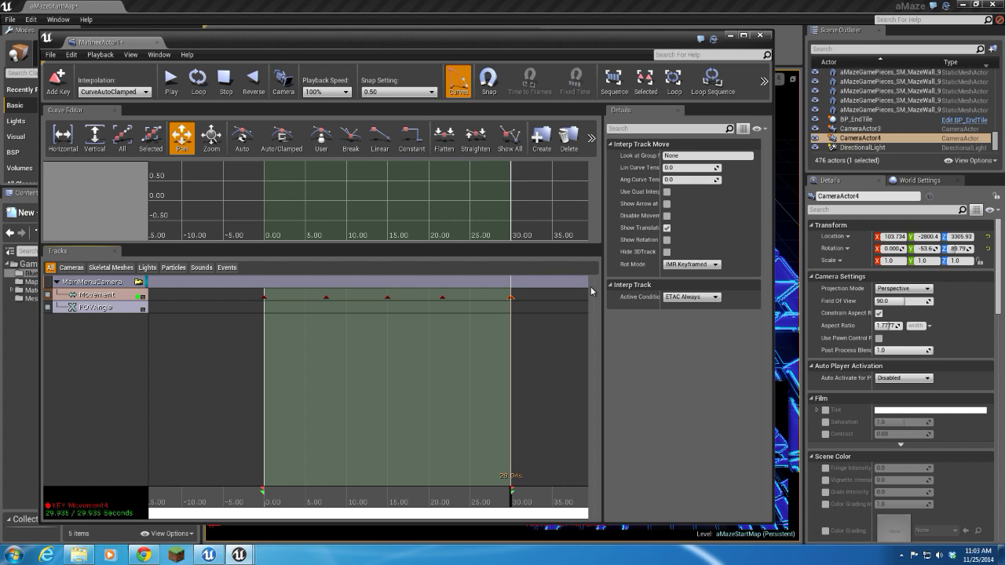
pyautogui.rightClick(833, 238)
pyautogui.click(847, 255)
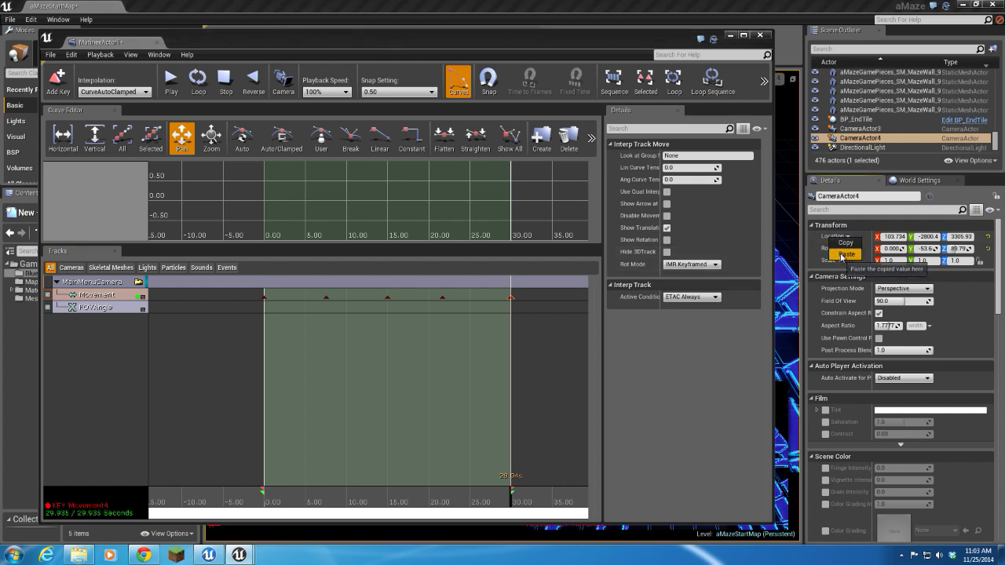
# Copy the camera rotation from the Movement key at 0 seconds to the final key at about 29.9 seconds.
pyautogui.click(262, 298)
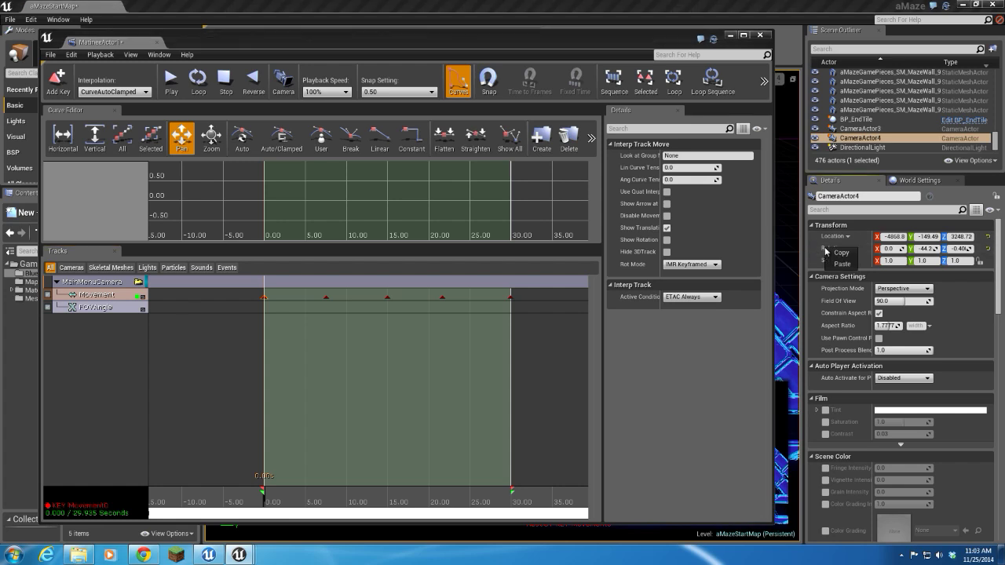
pyautogui.rightClick(834, 248)
pyautogui.click(841, 254)
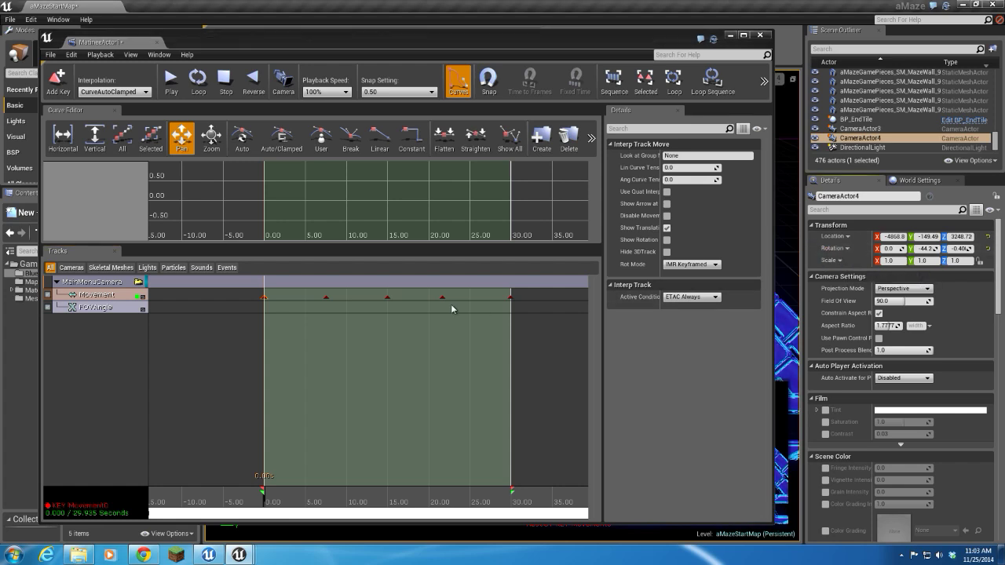
pyautogui.click(511, 297)
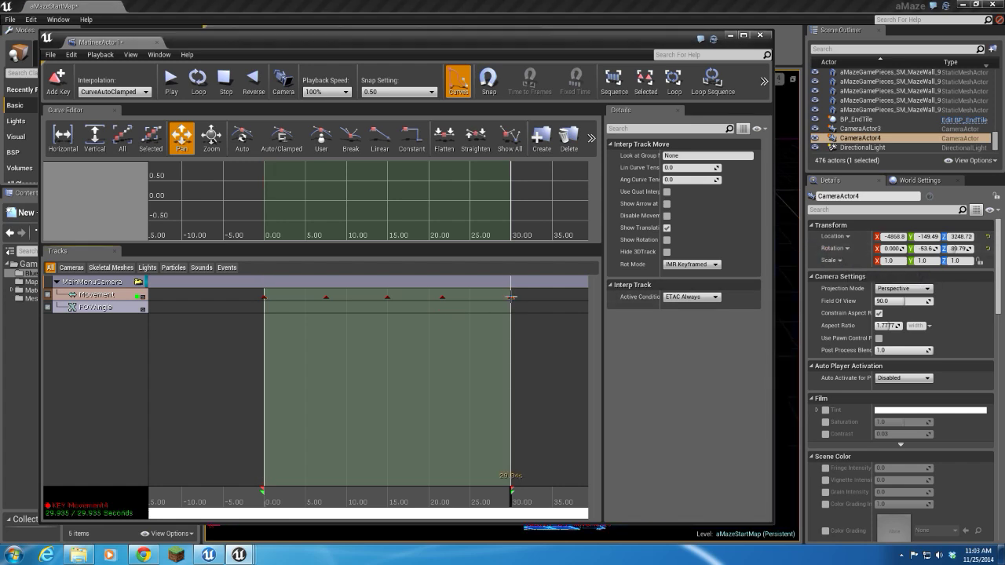
pyautogui.rightClick(833, 251)
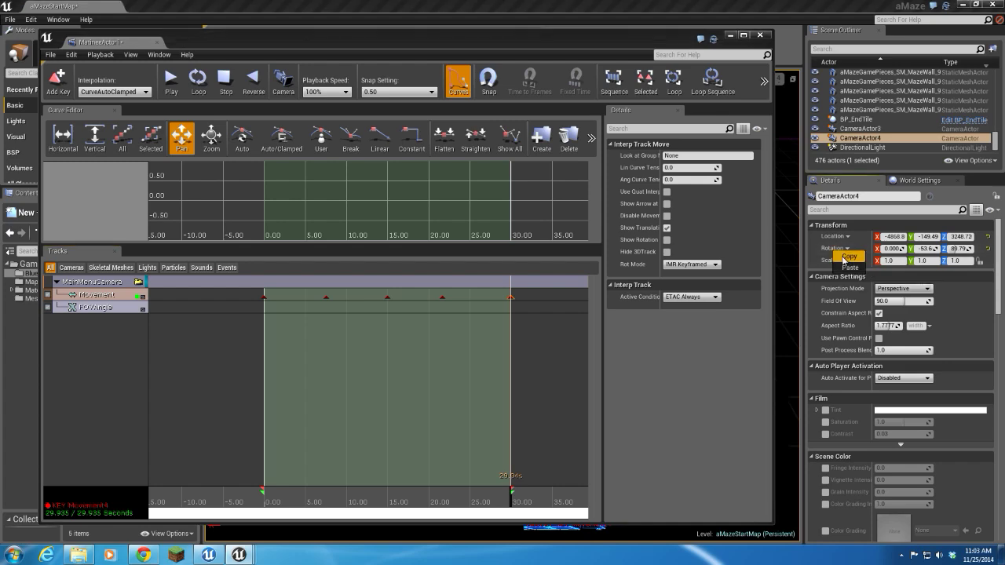
pyautogui.click(847, 267)
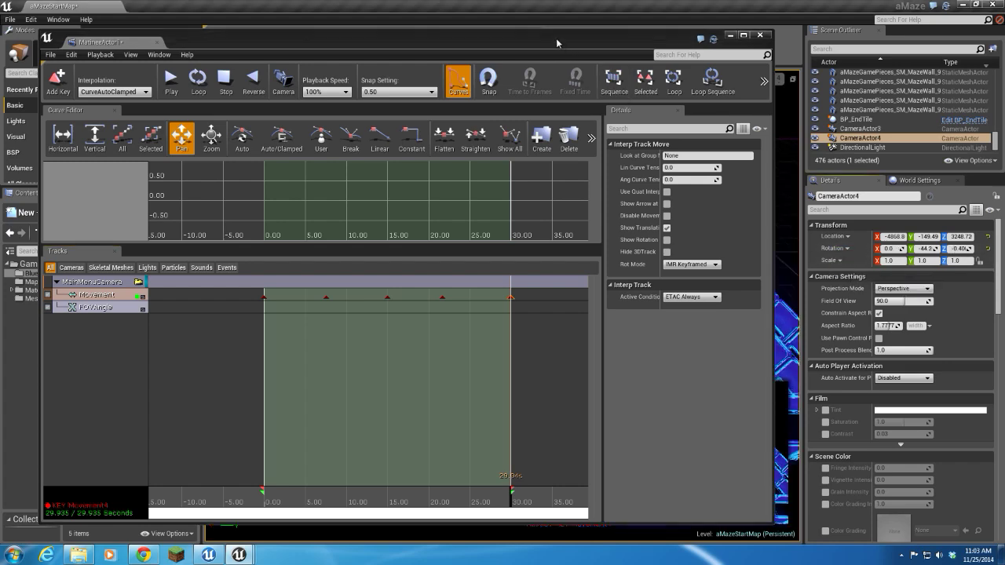
# Preview the looping camera flight in the viewport, then stop playback and return the time marker to 0 seconds.
pyautogui.moveTo(557, 43); pyautogui.dragTo(1004, 53)
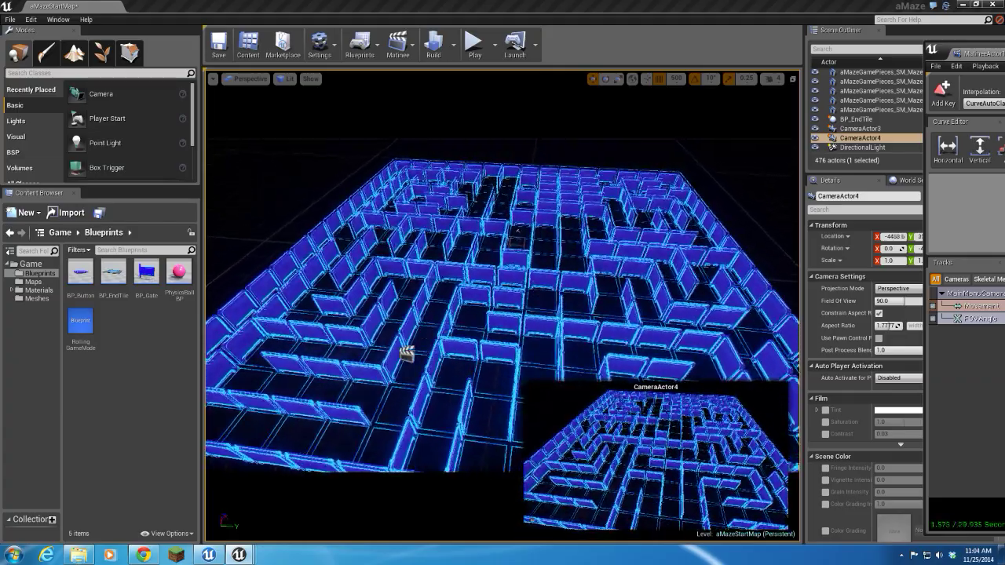
pyautogui.moveTo(1004, 52); pyautogui.dragTo(530, 55)
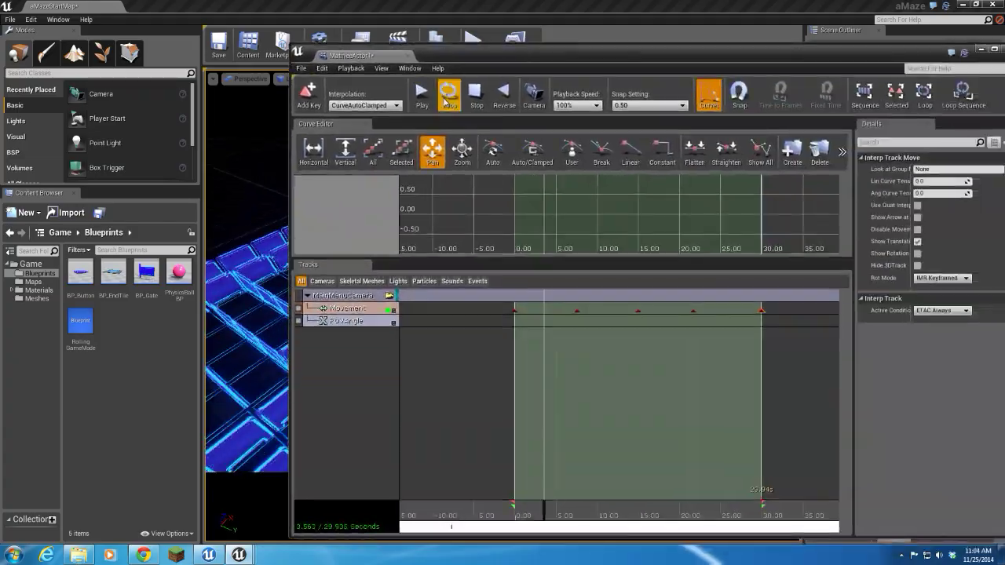
pyautogui.click(471, 98)
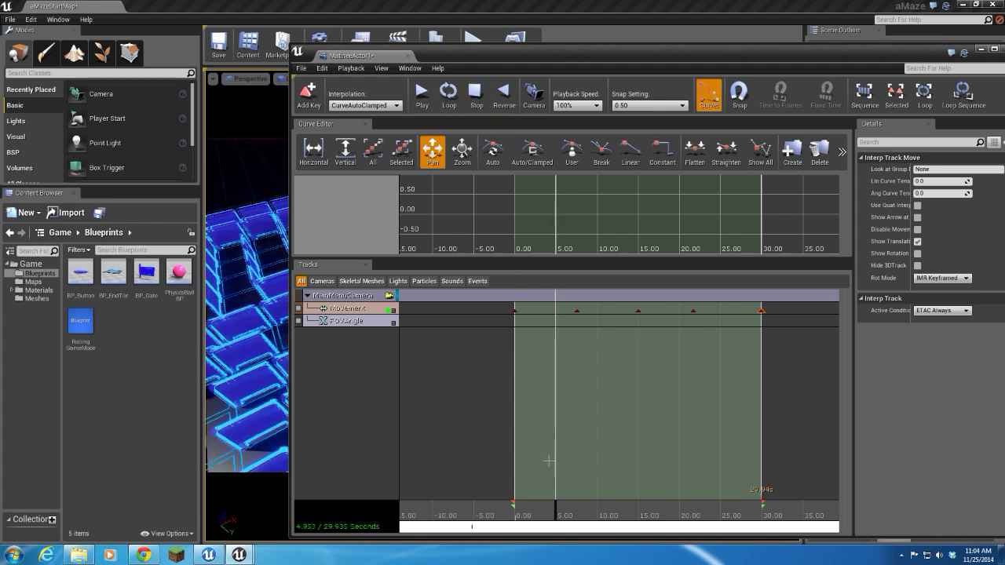
pyautogui.moveTo(555, 518); pyautogui.dragTo(511, 517)
pyautogui.moveTo(573, 58); pyautogui.dragTo(475, 50)
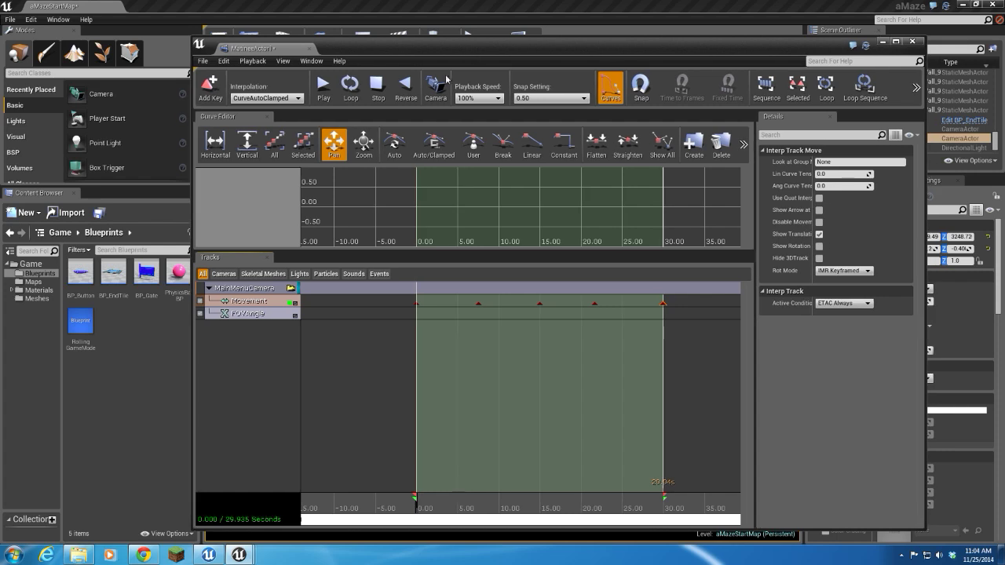
# Add a new director group to the Matinee sequence.
pyautogui.click(289, 288)
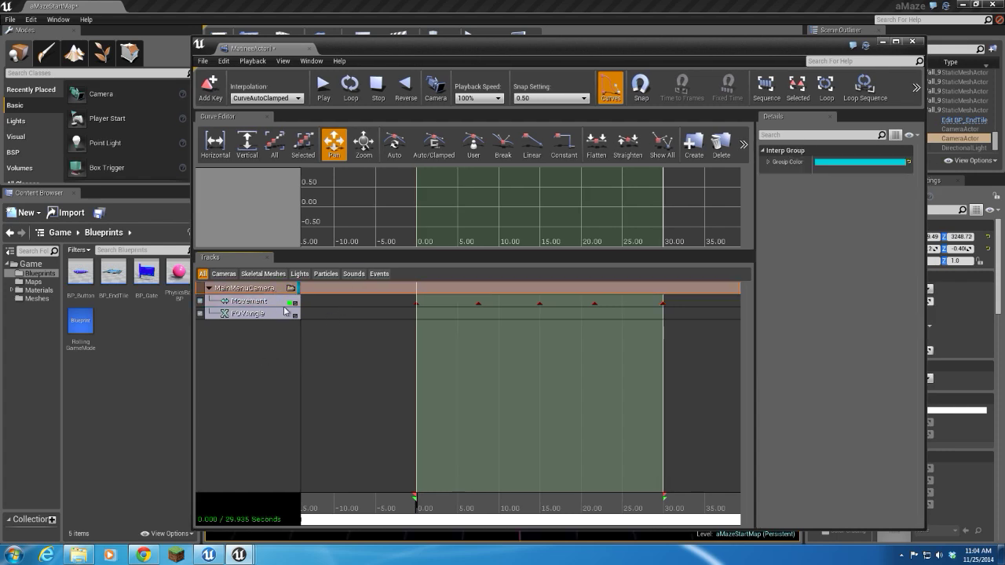
pyautogui.rightClick(250, 384)
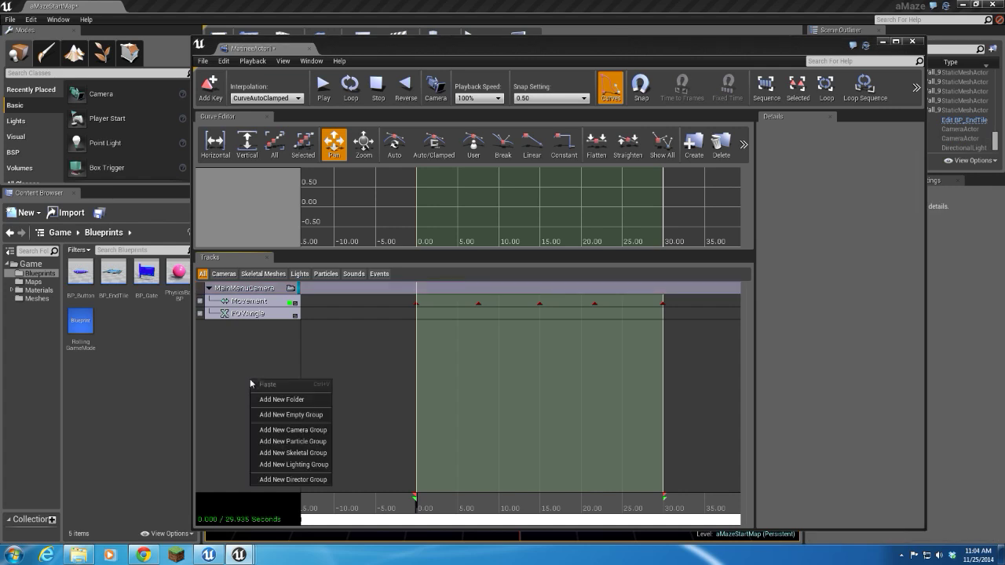
pyautogui.click(292, 479)
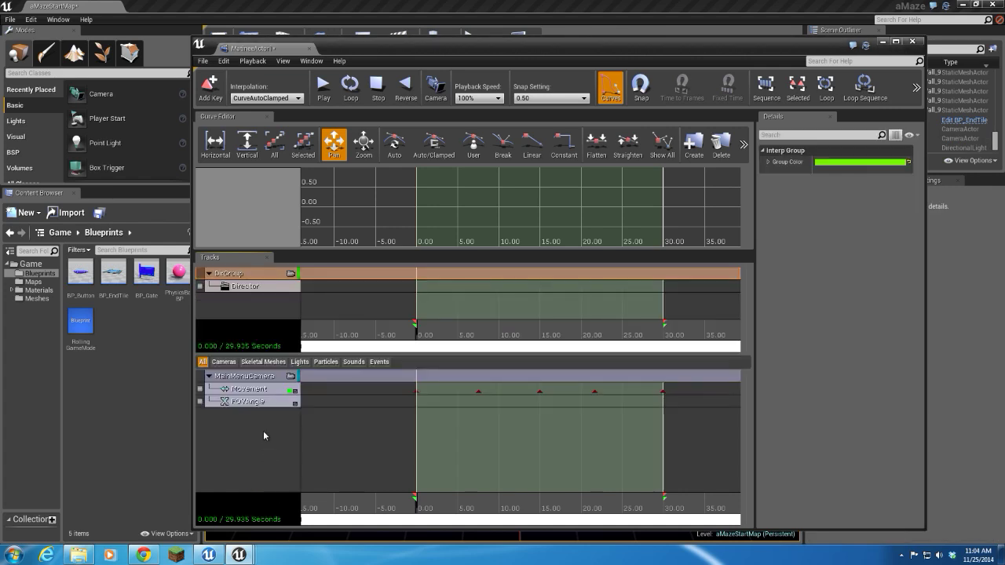
# Add a Director track key at 0 seconds that cuts to the MainMenuCamera group.
pyautogui.click(276, 288)
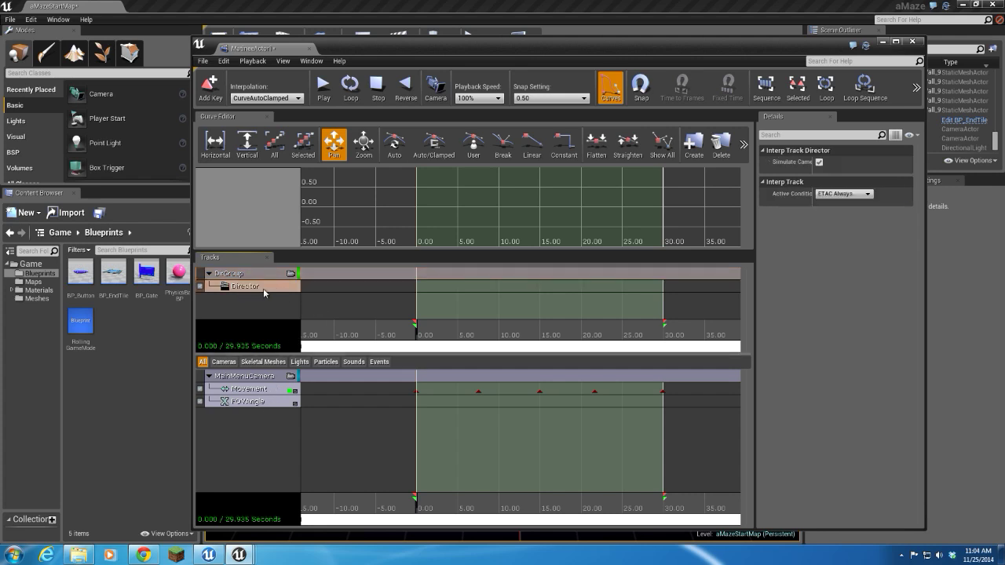
pyautogui.press('Return')
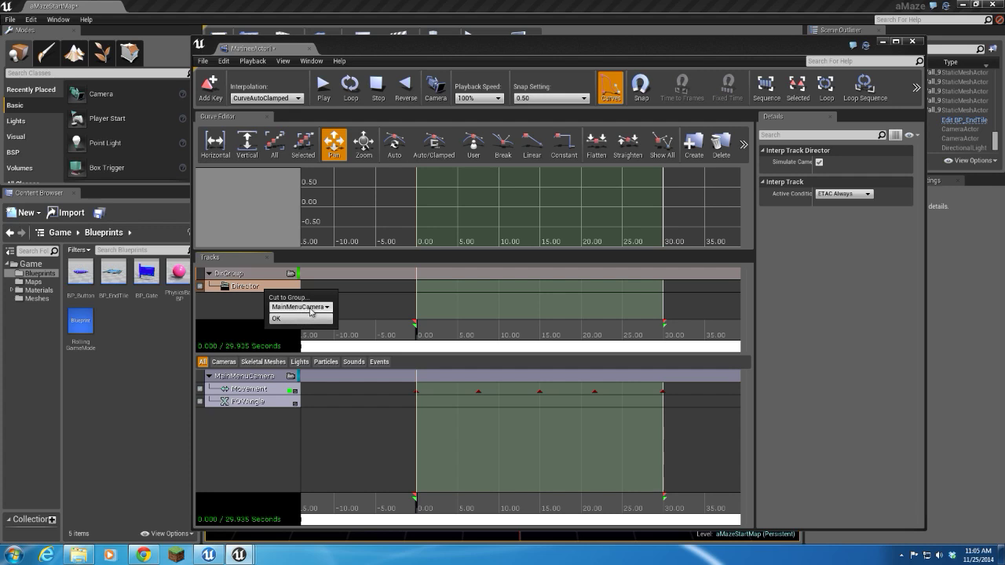
pyautogui.click(284, 319)
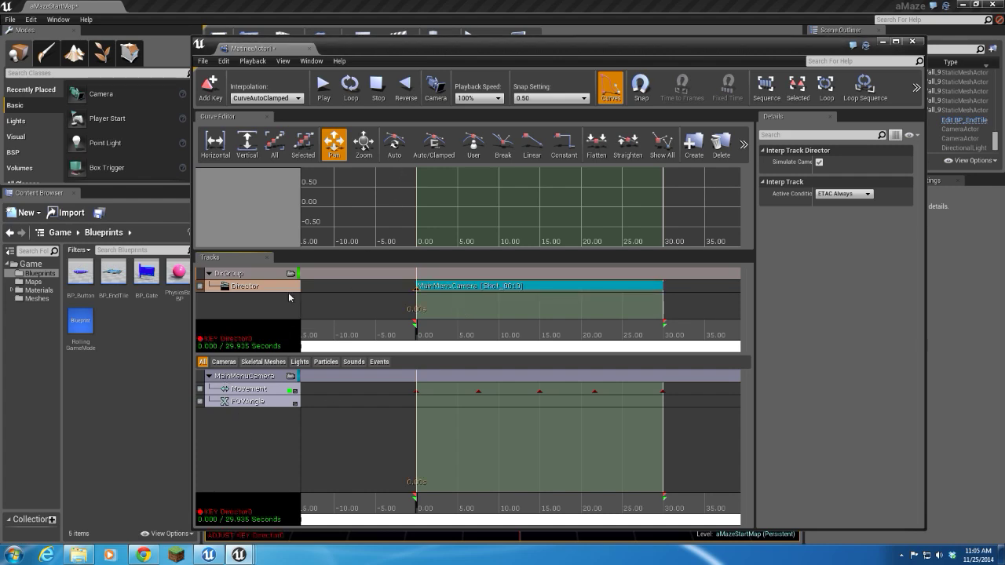
# Close the Matinee editor and open the level blueprint of aMazeStartMap.
pyautogui.moveTo(357, 48)
pyautogui.mouseDown()
pyautogui.moveTo(1004, 74)
pyautogui.moveTo(1004, 59)
pyautogui.moveTo(372, 38)
pyautogui.mouseUp()
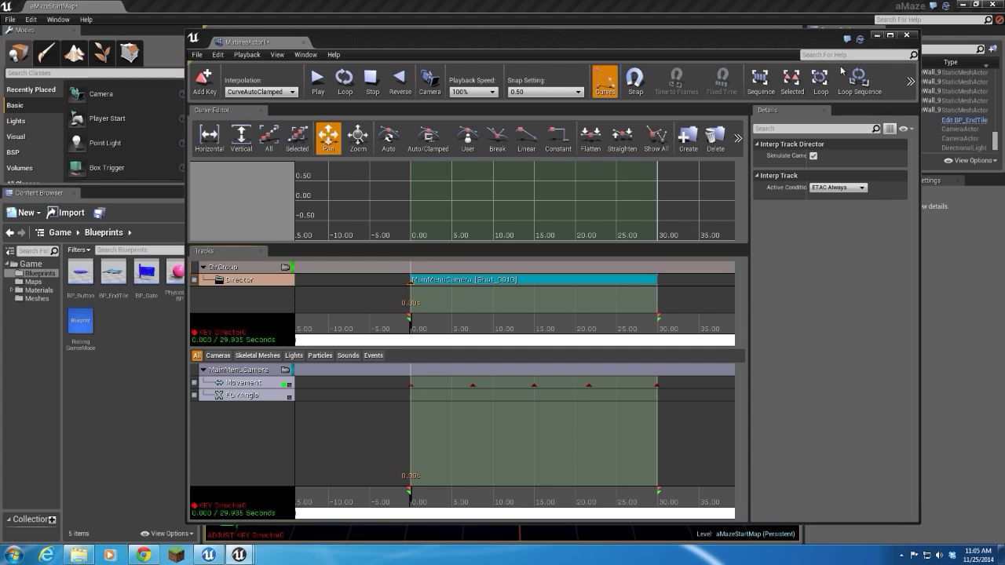
pyautogui.click(906, 35)
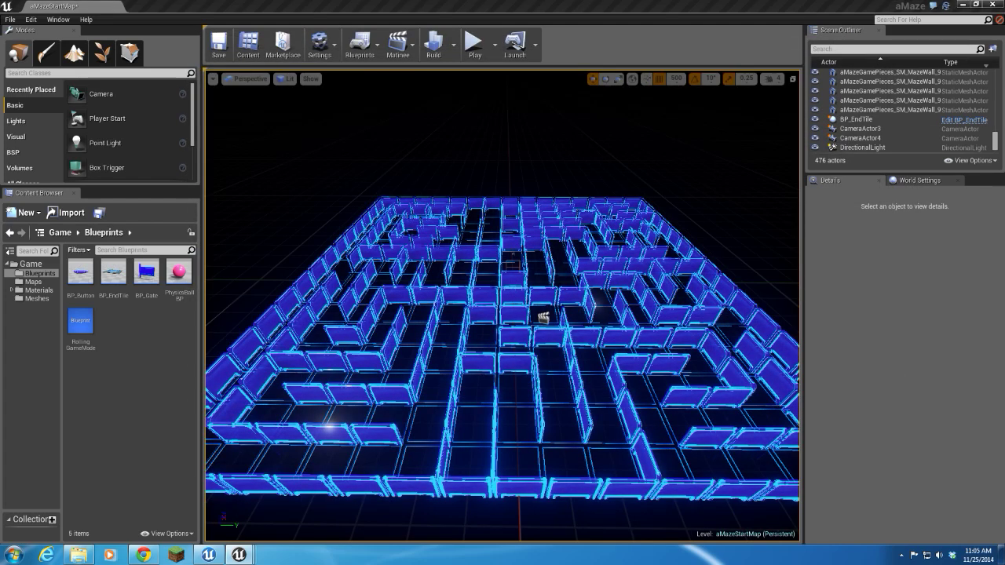
pyautogui.click(362, 45)
pyautogui.click(390, 74)
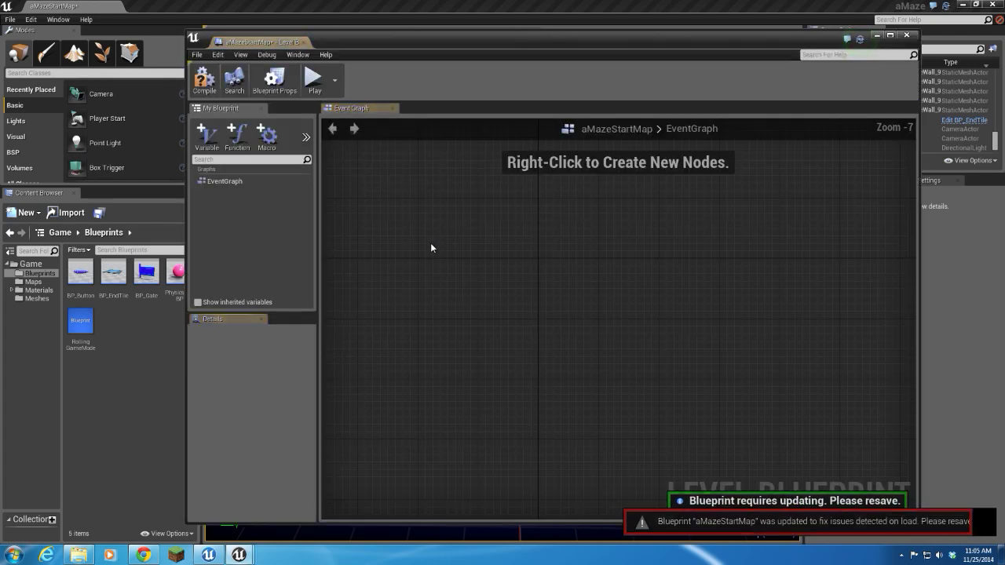
# Add an Event Begin Play node to the level blueprint's event graph.
pyautogui.rightClick(437, 260)
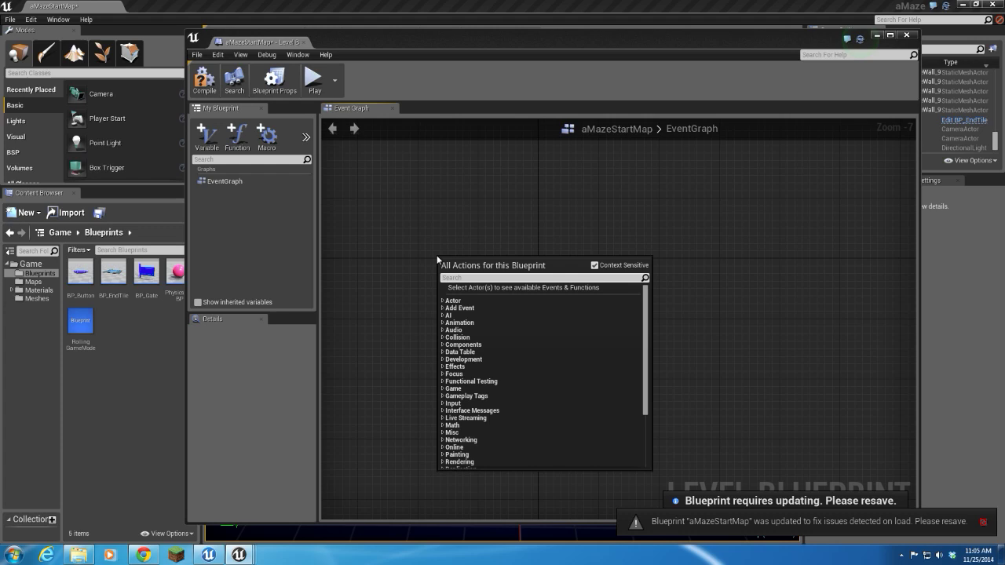
pyautogui.write('begin')
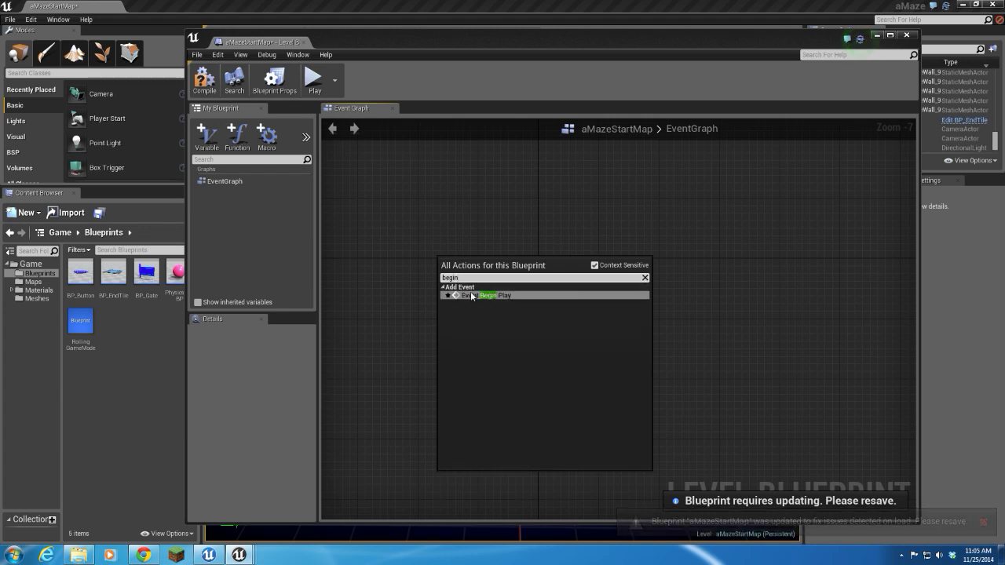
pyautogui.click(471, 296)
pyautogui.scroll(3, 446, 267)
pyautogui.scroll(4, 475, 245)
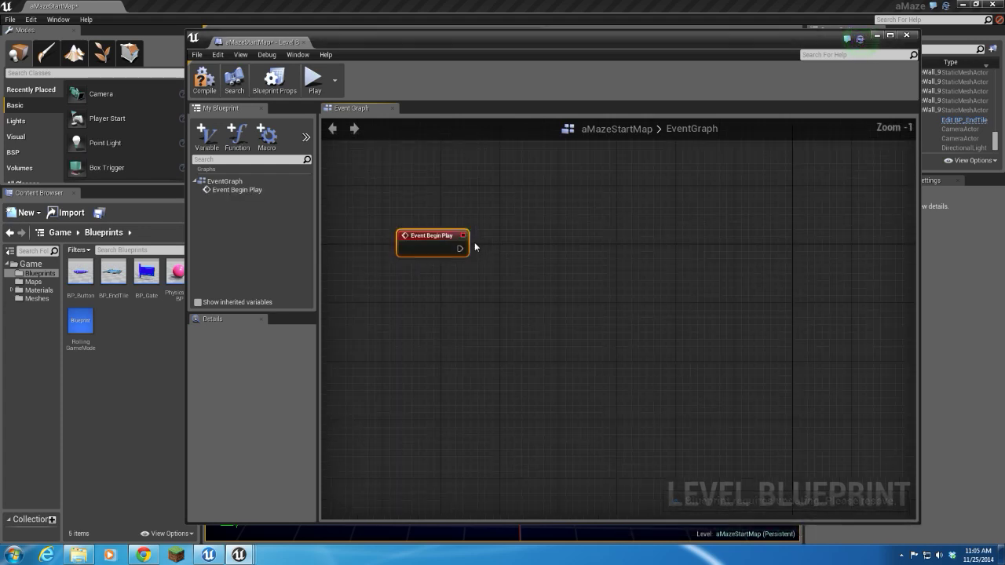
# Connect a Sequence node to the output of Event Begin Play and align it level with the event node.
pyautogui.moveTo(454, 253); pyautogui.dragTo(534, 250)
pyautogui.write('sequence')
pyautogui.press('Return')
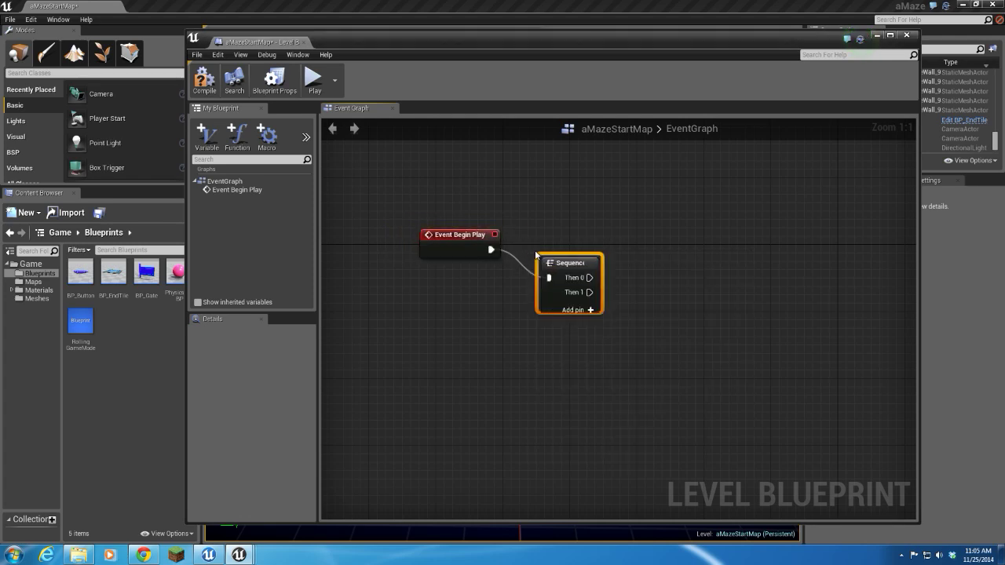
pyautogui.moveTo(629, 256); pyautogui.dragTo(615, 305, button='right')
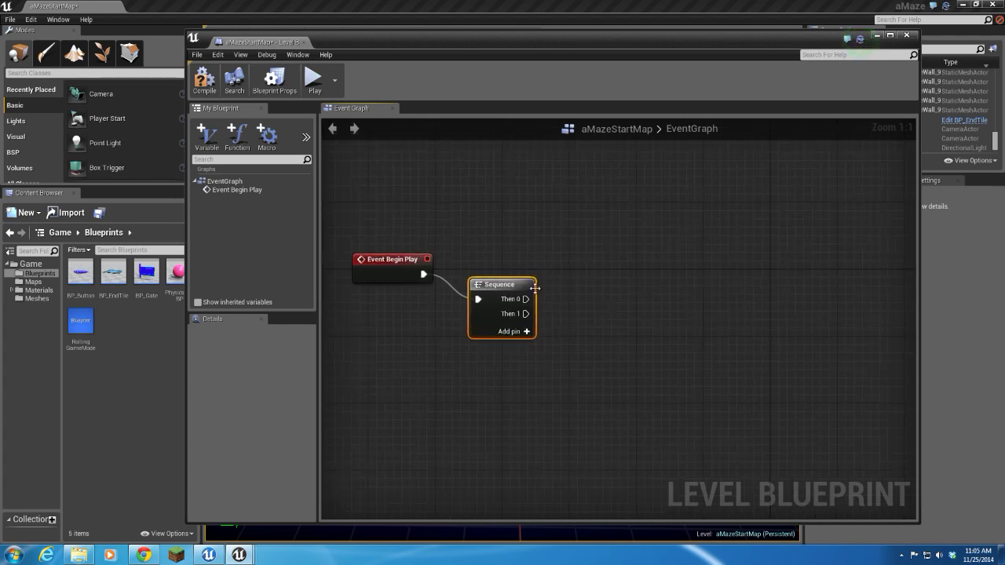
pyautogui.moveTo(503, 281); pyautogui.dragTo(503, 256)
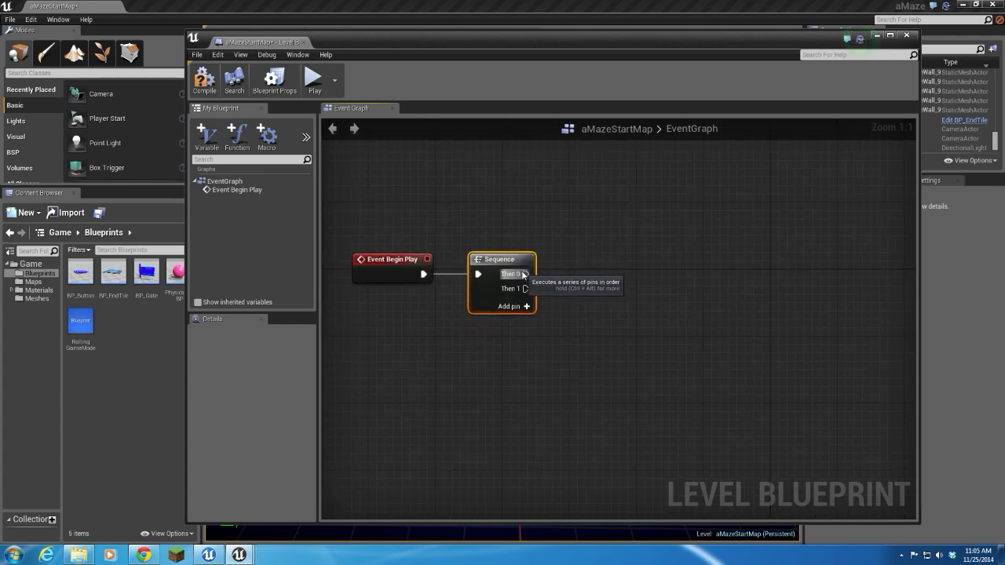
pyautogui.moveTo(525, 290)
pyautogui.mouseDown()
pyautogui.moveTo(628, 299)
pyautogui.moveTo(540, 294)
pyautogui.mouseUp()
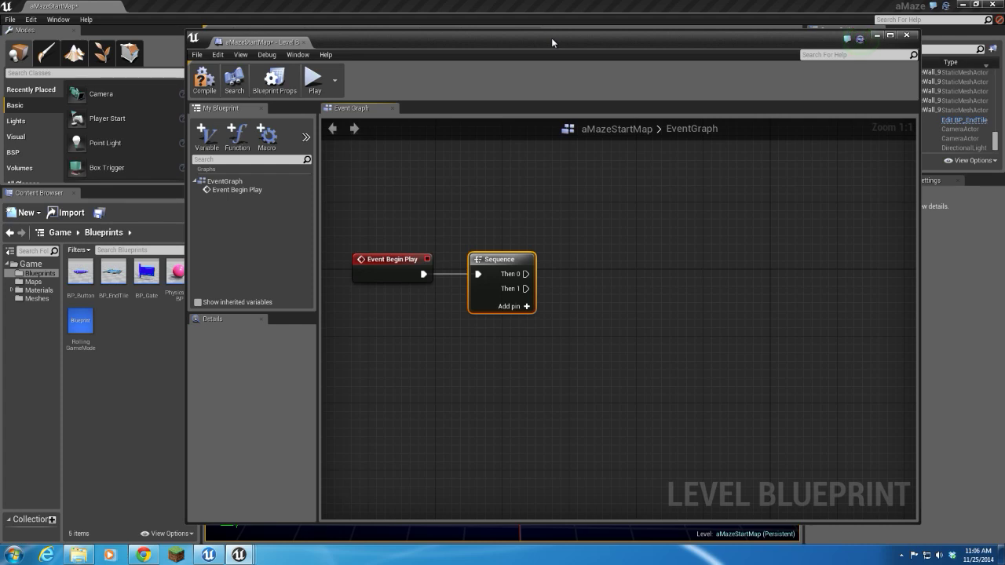
# Select MatineeActor1 in the level and add a reference to it in the event graph near the Sequence node.
pyautogui.moveTo(552, 38); pyautogui.dragTo(446, 61)
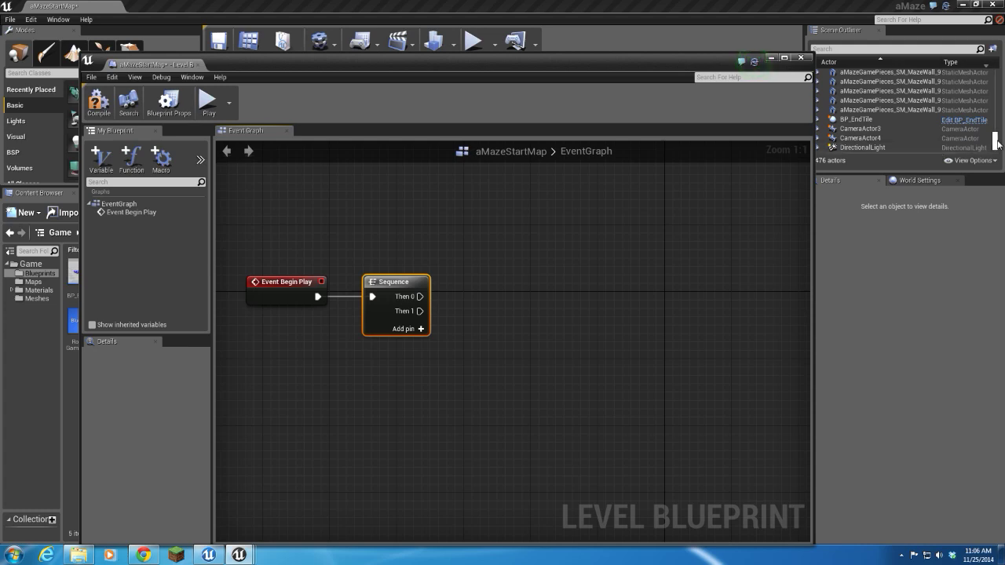
pyautogui.scroll(-1, 903, 133)
pyautogui.click(860, 147)
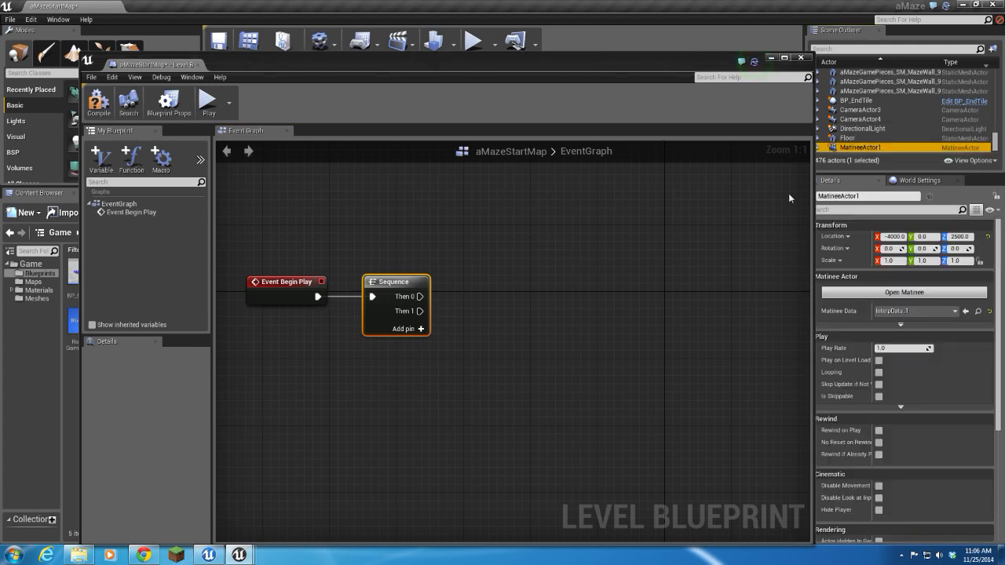
pyautogui.moveTo(858, 148); pyautogui.dragTo(166, 253)
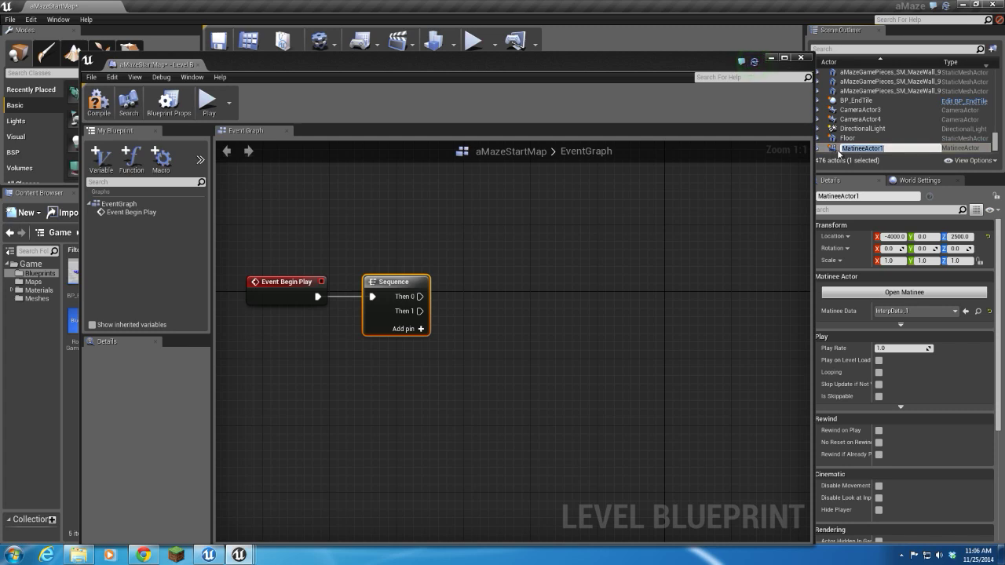
pyautogui.click(639, 288)
pyautogui.rightClick(513, 319)
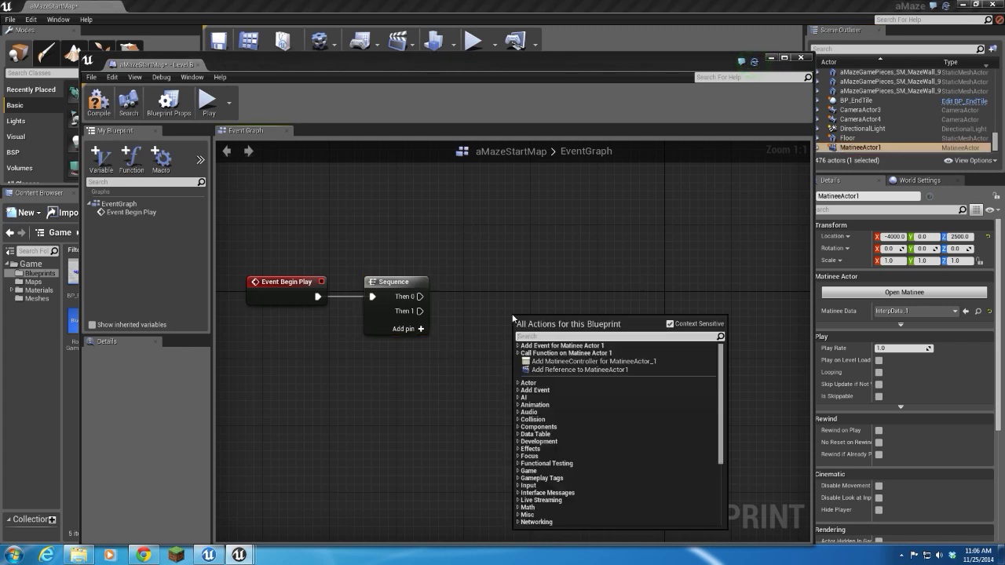
pyautogui.click(545, 369)
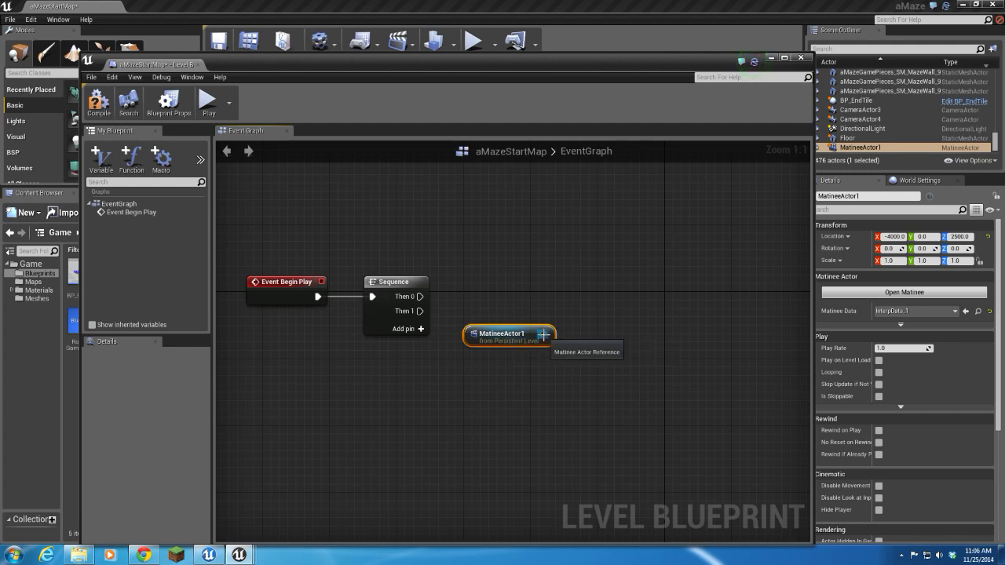
# Add a Play node targeting the MatineeActor1 reference and connect the Sequence node's Then 1 output to it.
pyautogui.moveTo(580, 329); pyautogui.dragTo(587, 327)
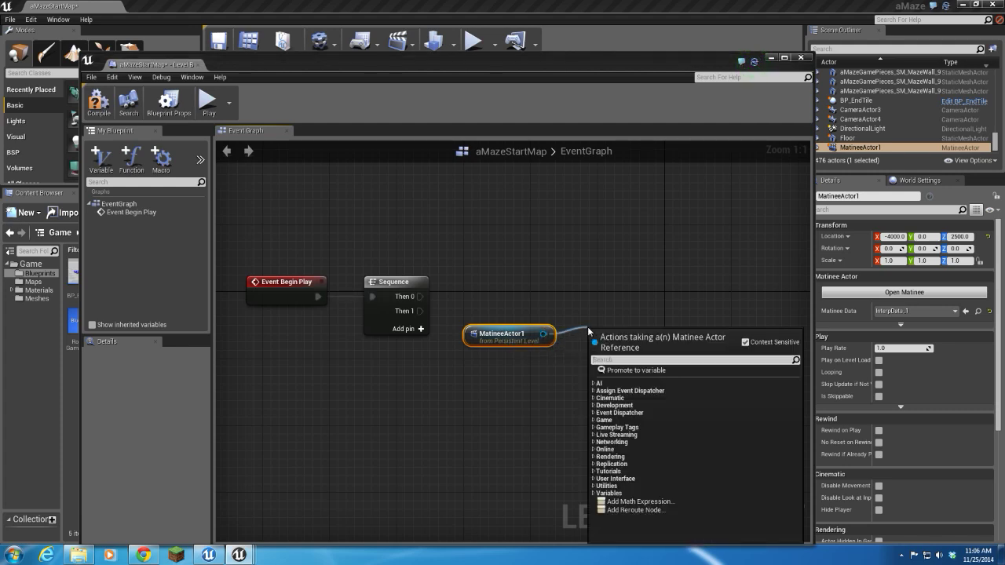
pyautogui.write('play')
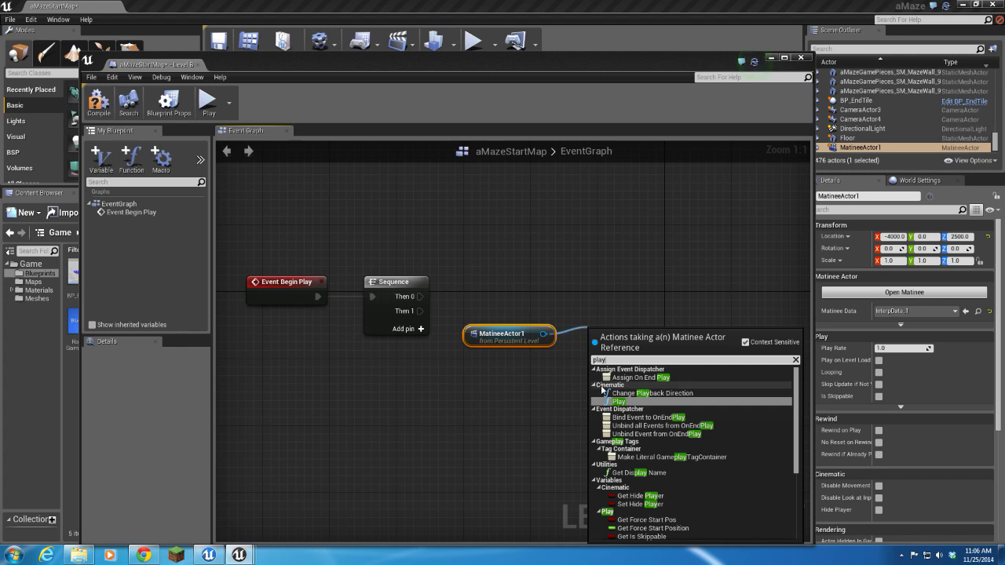
pyautogui.click(617, 401)
pyautogui.moveTo(620, 333); pyautogui.dragTo(604, 291)
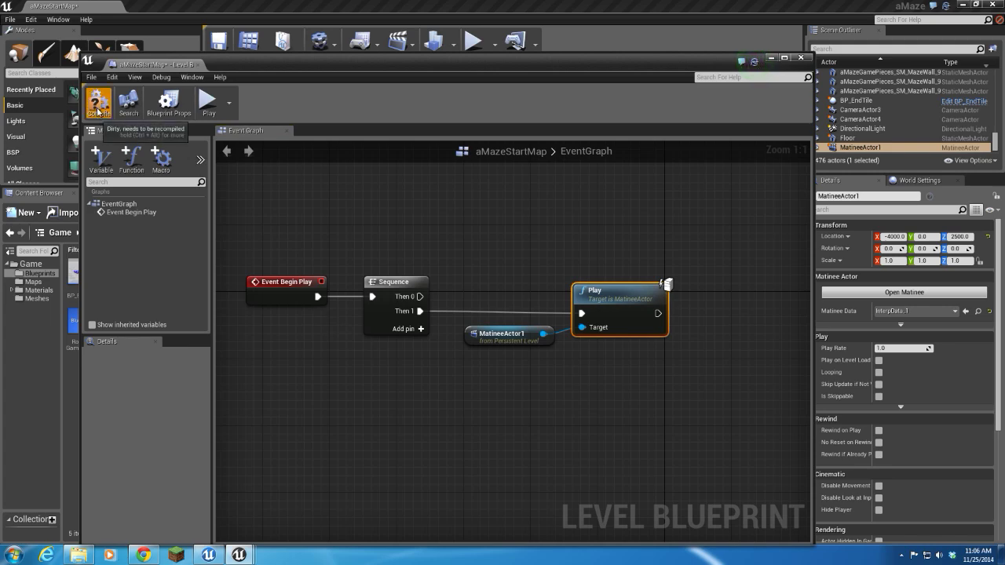
# Compile the level blueprint and play the level in the editor viewport to test the Matinee camera flight.
pyautogui.click(98, 108)
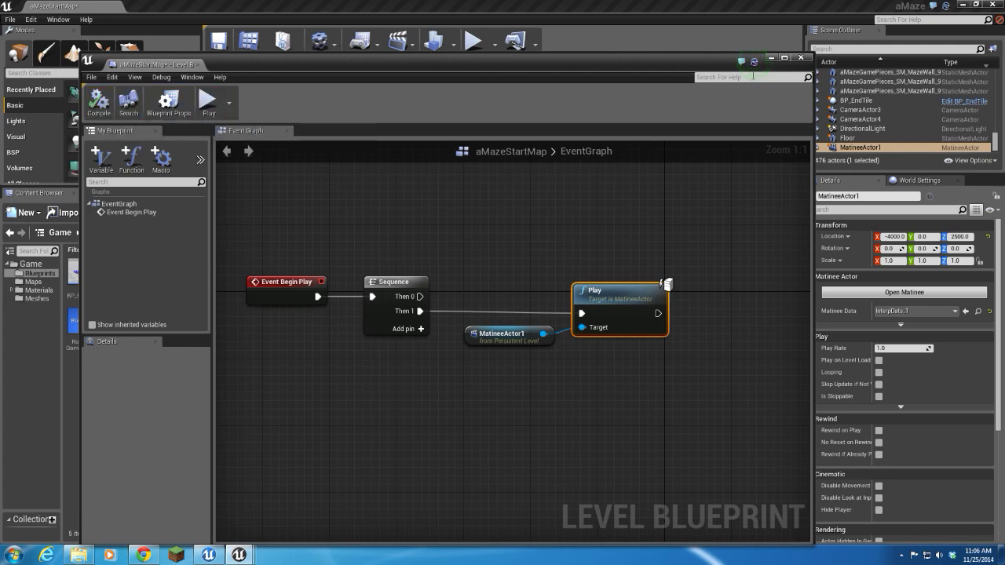
pyautogui.click(801, 58)
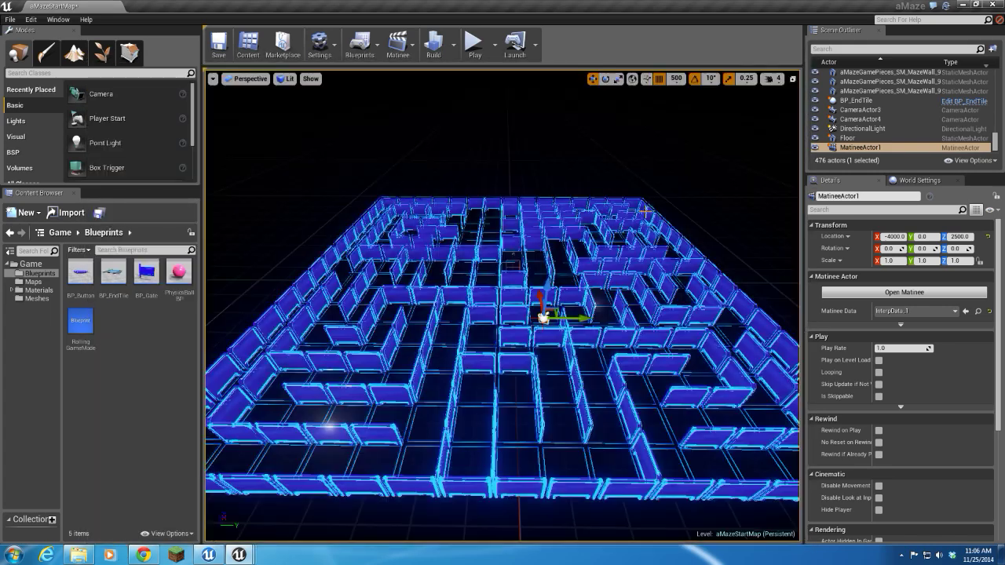
pyautogui.click(473, 45)
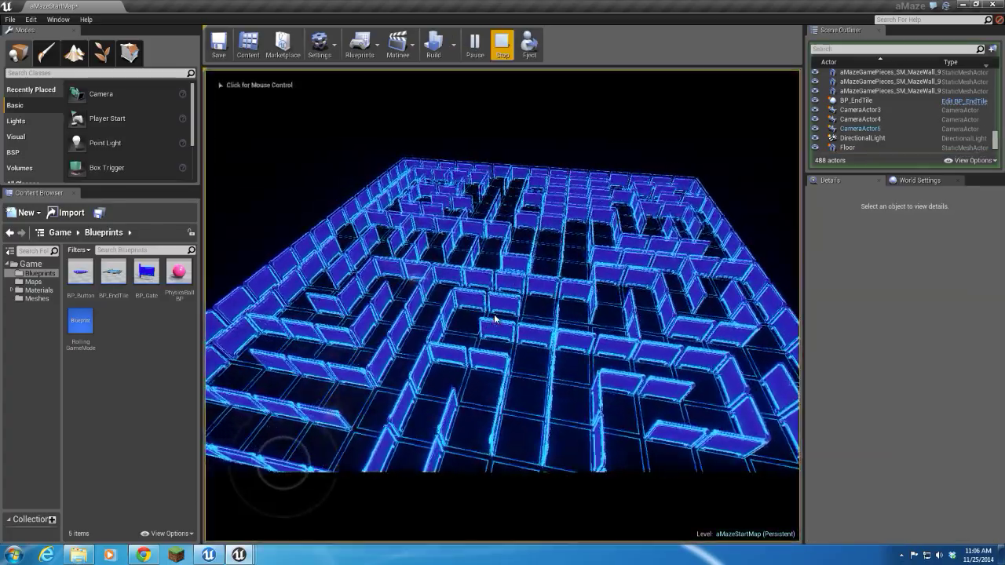